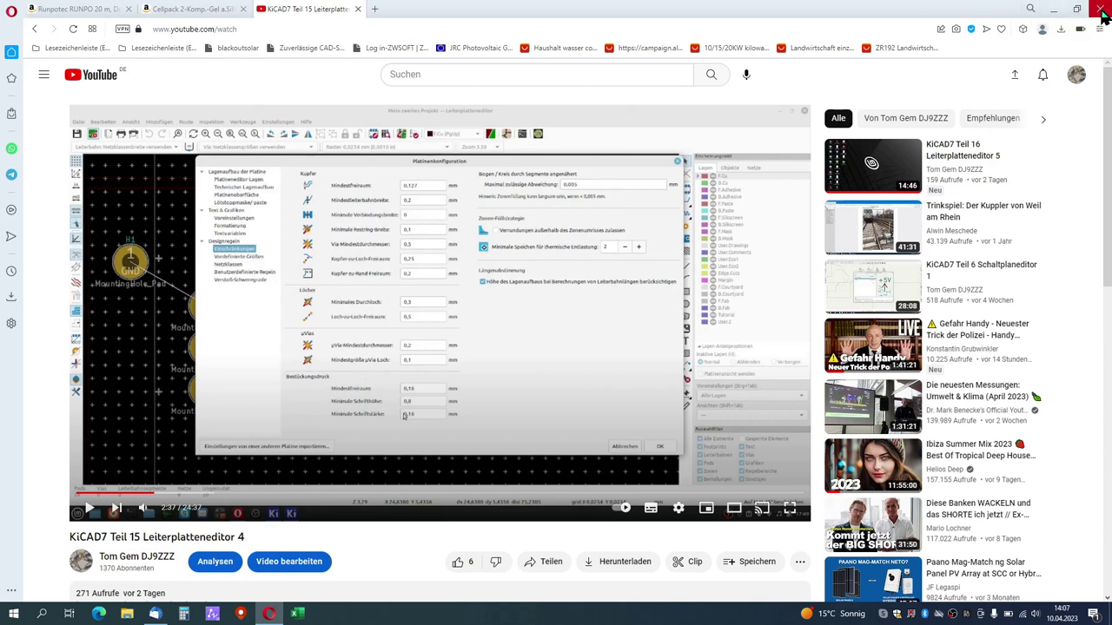
# Close the browser, launch KiCad 7.0 and create a new project named Tutorial2 in the # Projekte folder
pyautogui.click(1101, 12)
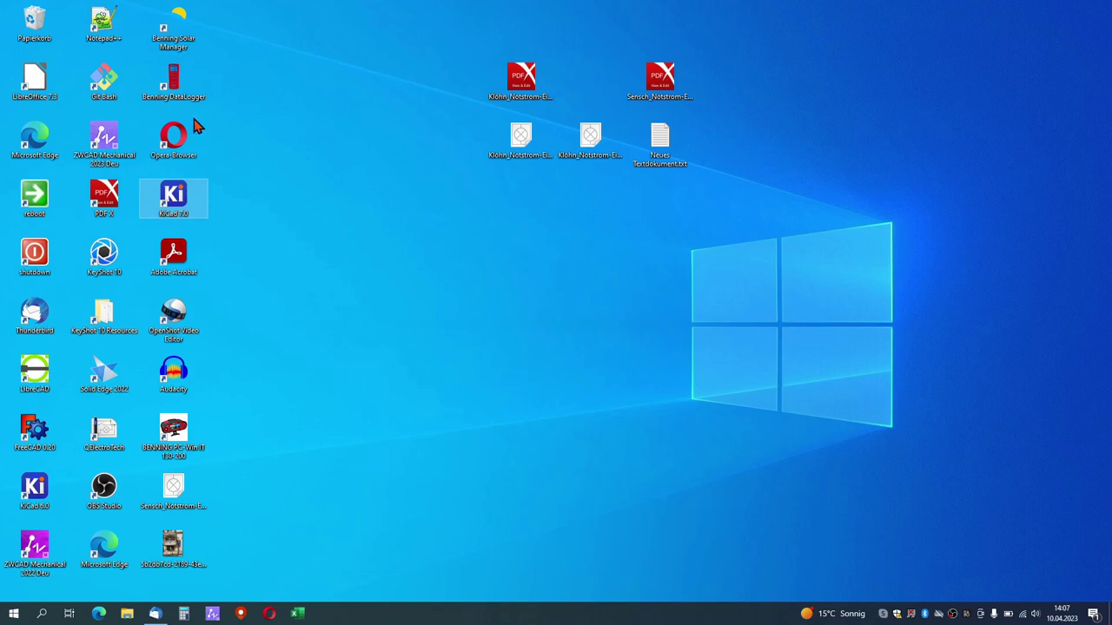
pyautogui.doubleClick(174, 198)
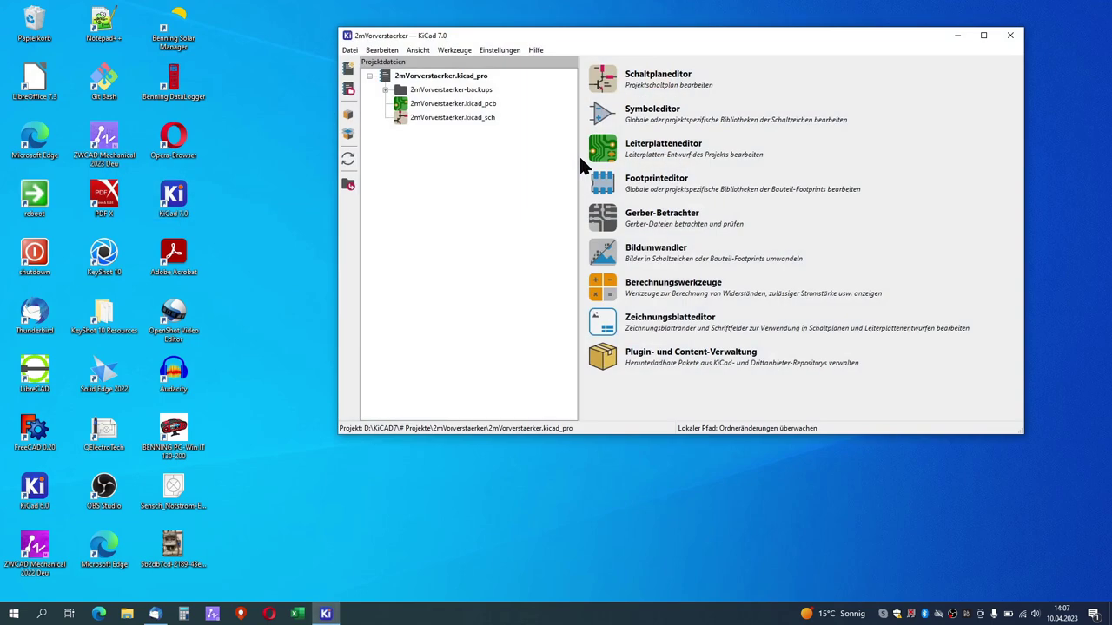
pyautogui.click(349, 67)
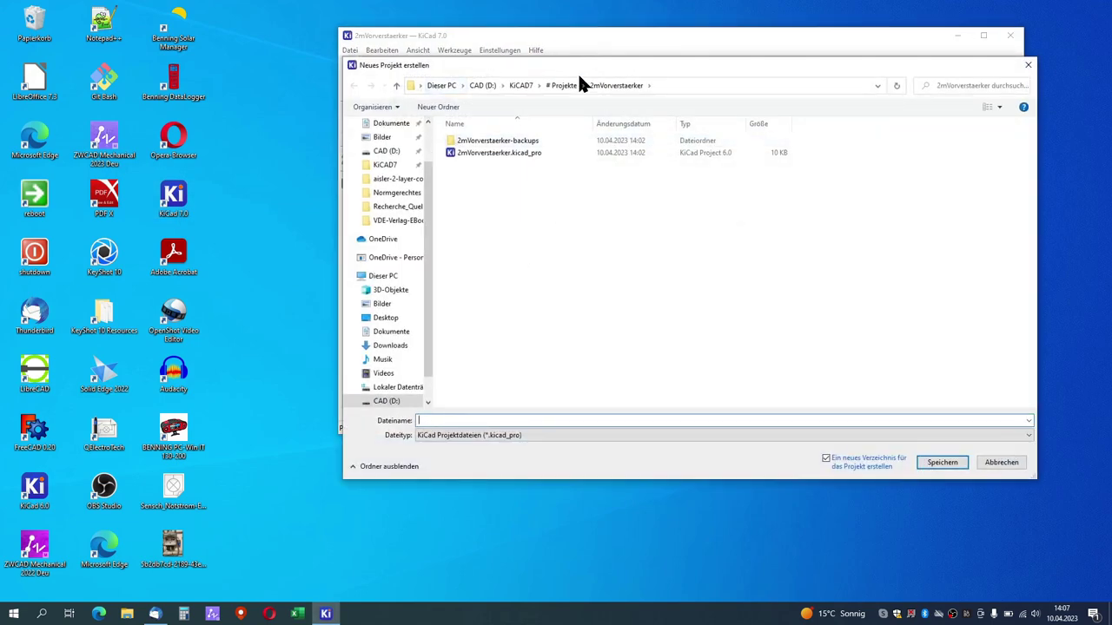
pyautogui.click(561, 87)
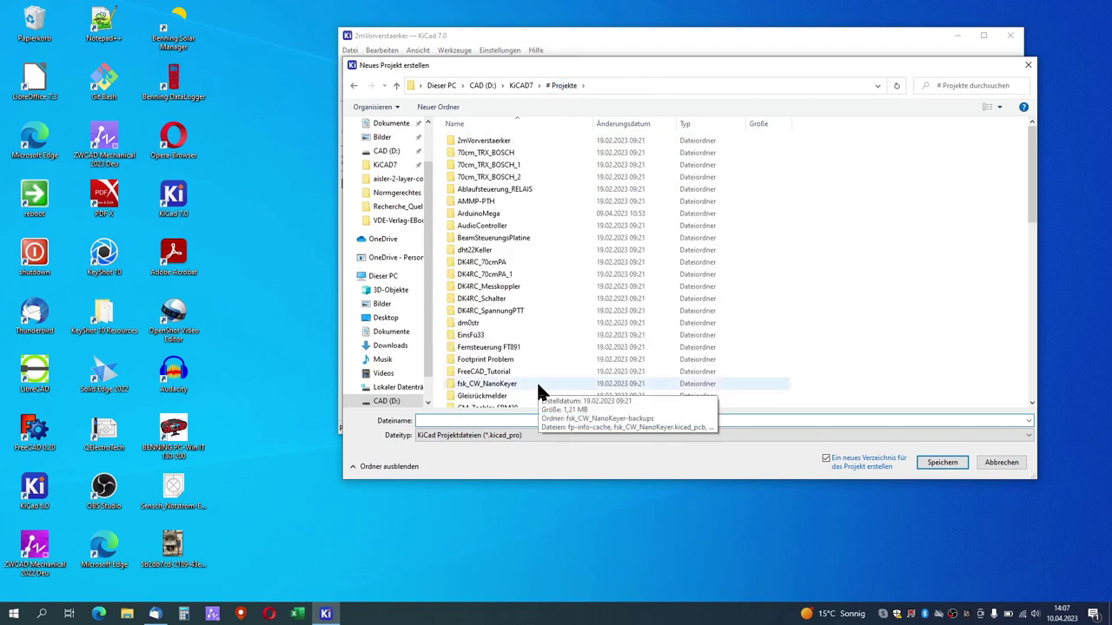
pyautogui.write('Tu')
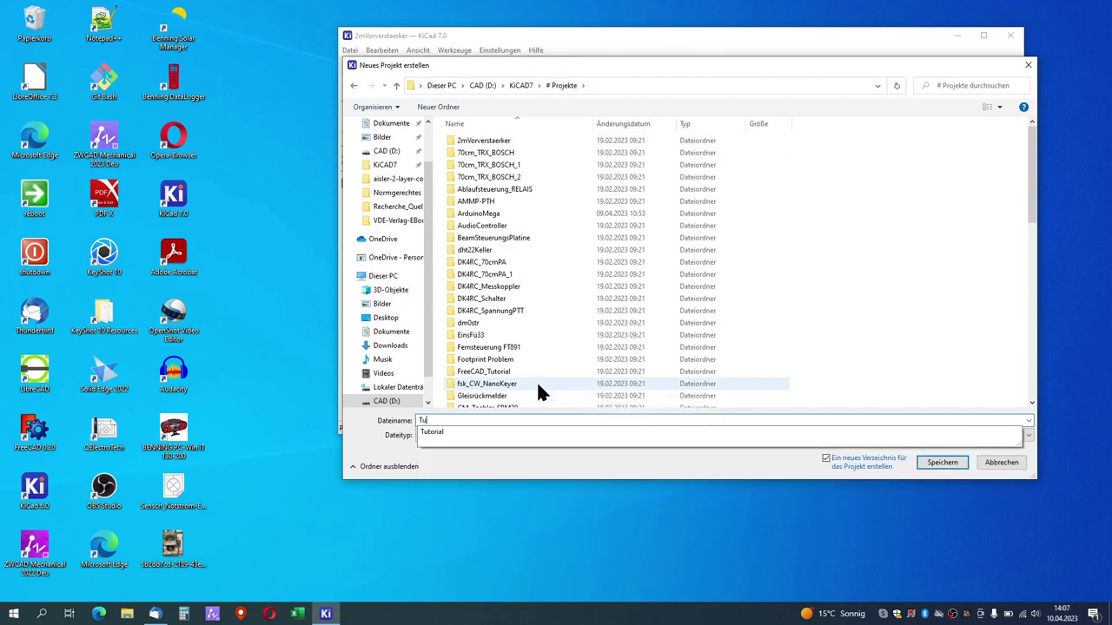
pyautogui.write('torial')
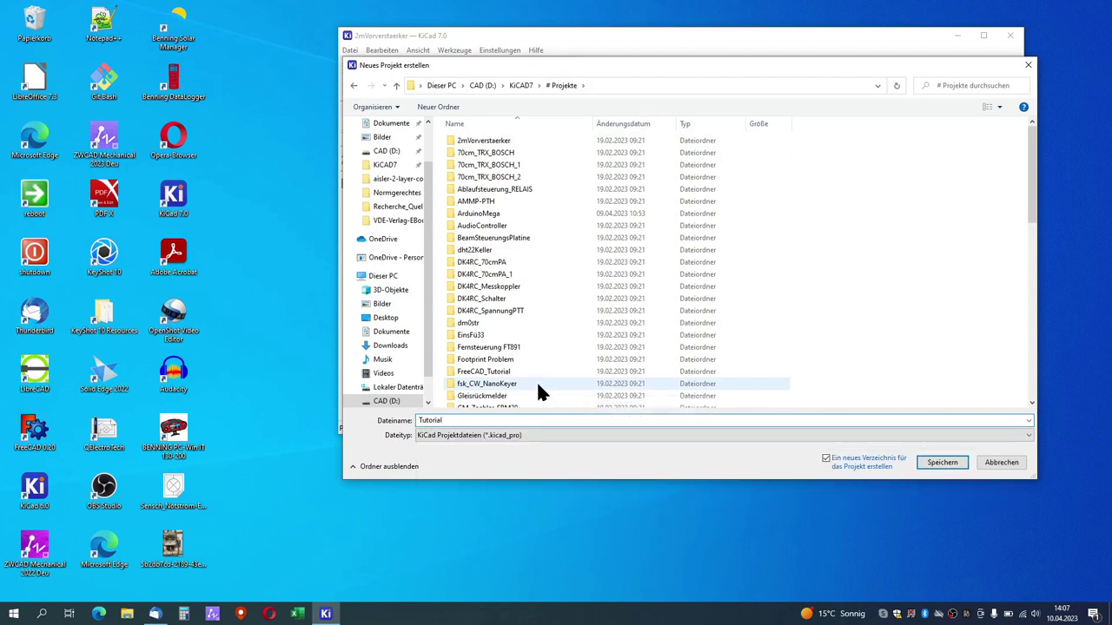
pyautogui.write('2')
pyautogui.press('Return')
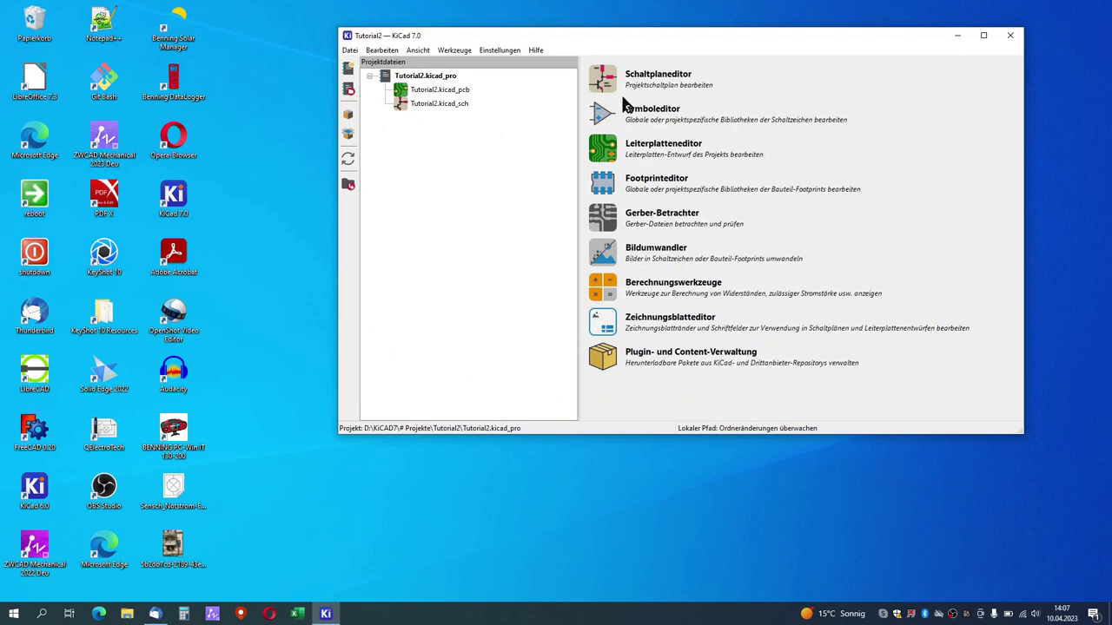
# Open the board setup in the PCB editor and review the layers, stackup, surface finish, solder mask, predefined sizes and constraints
pyautogui.click(605, 157)
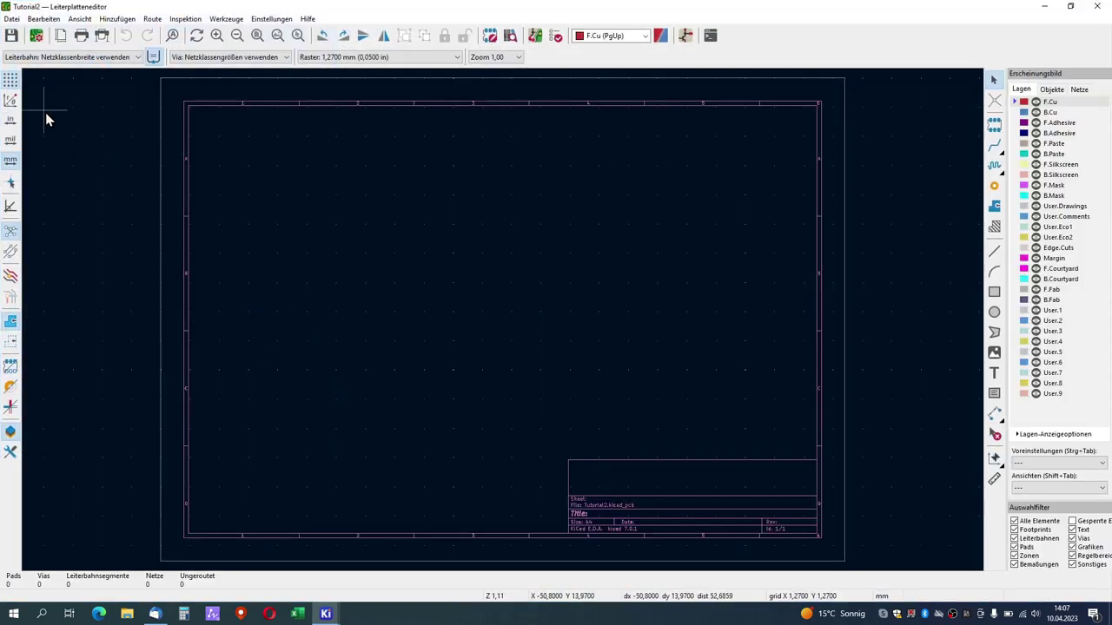
pyautogui.click(36, 37)
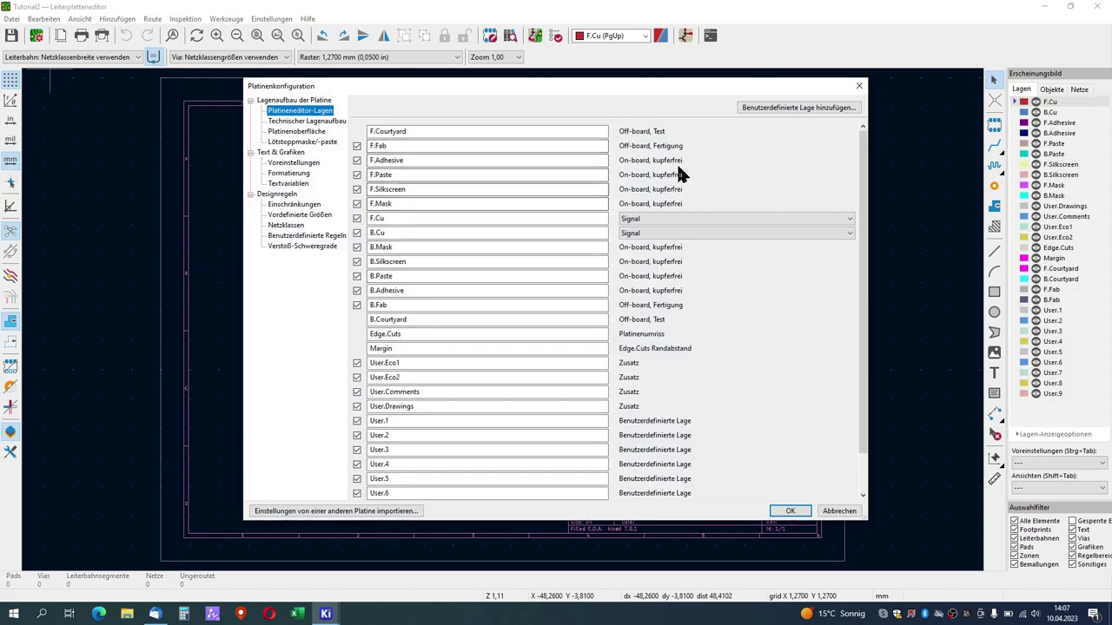
pyautogui.click(308, 121)
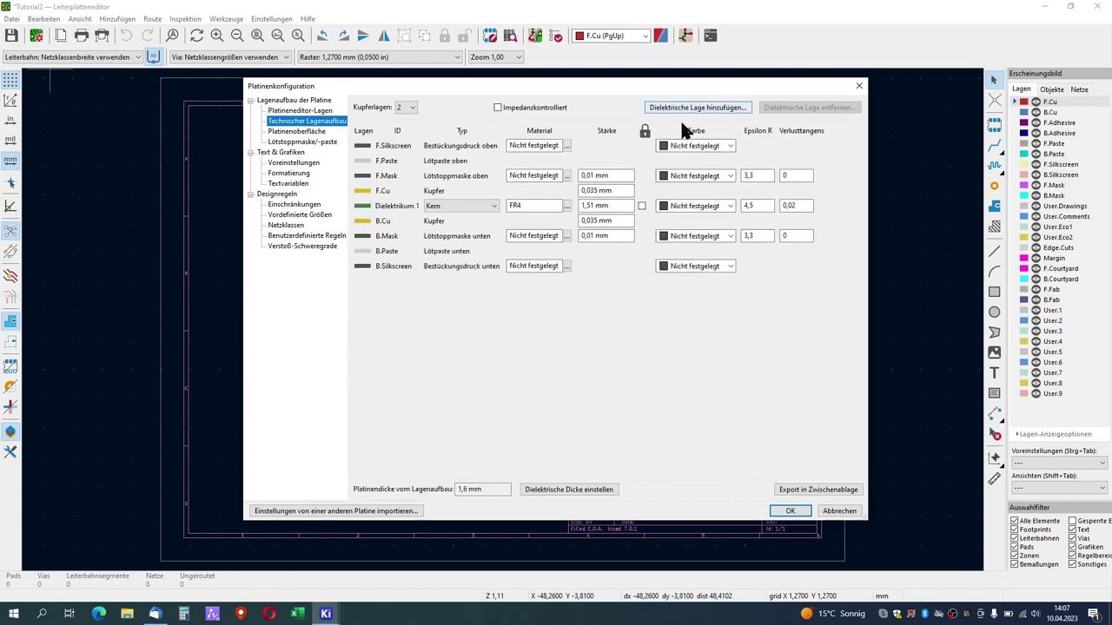
pyautogui.click(306, 132)
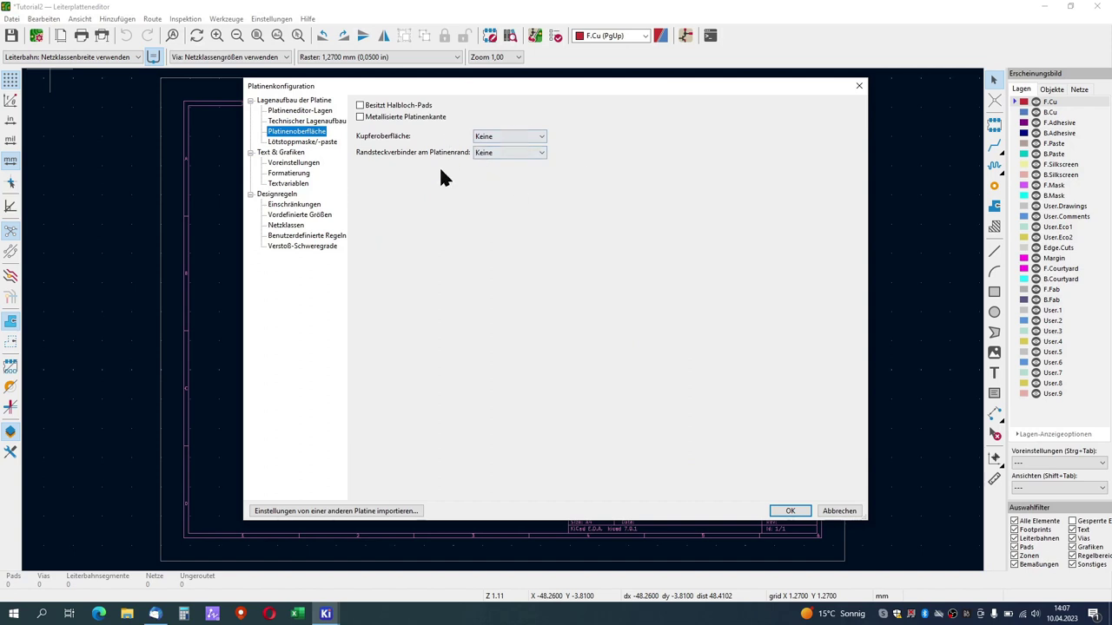
pyautogui.click(328, 143)
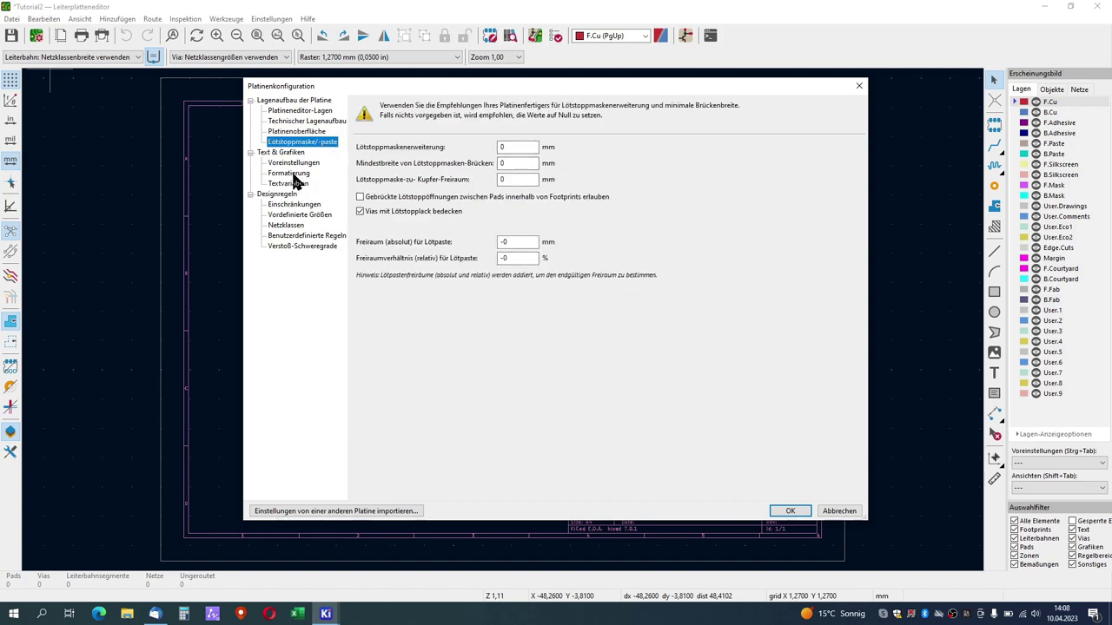
pyautogui.click(295, 214)
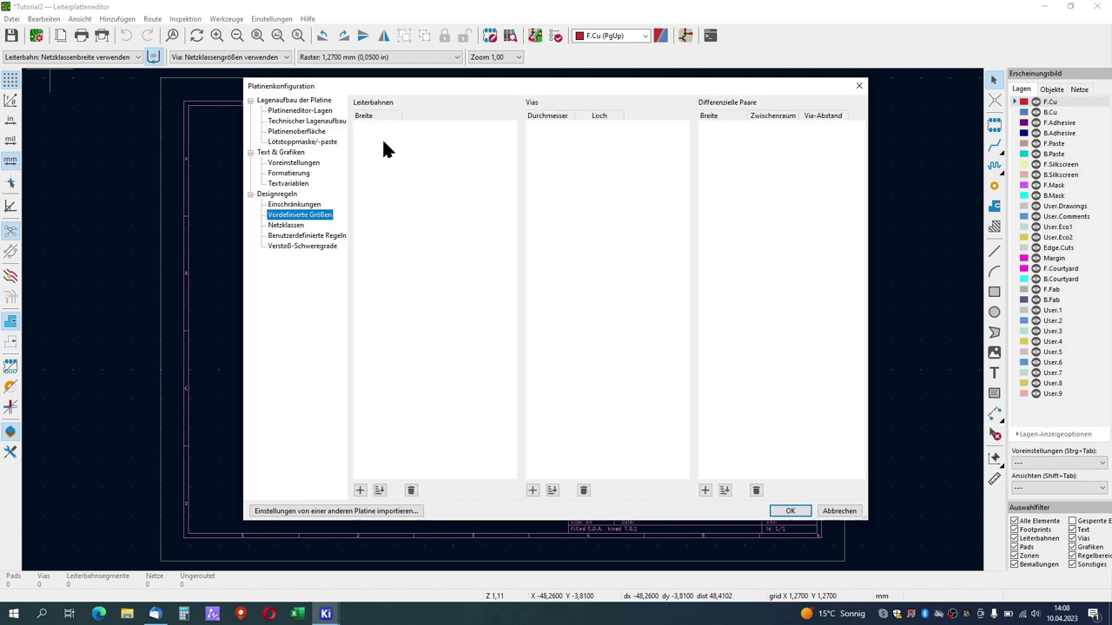
pyautogui.click(311, 205)
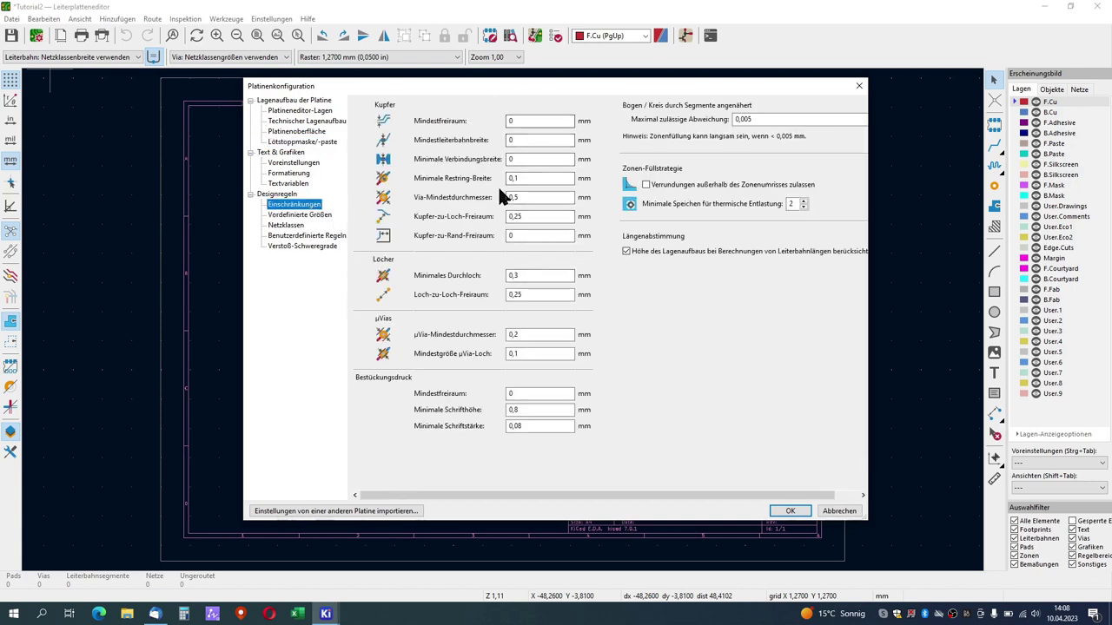
pyautogui.click(512, 337)
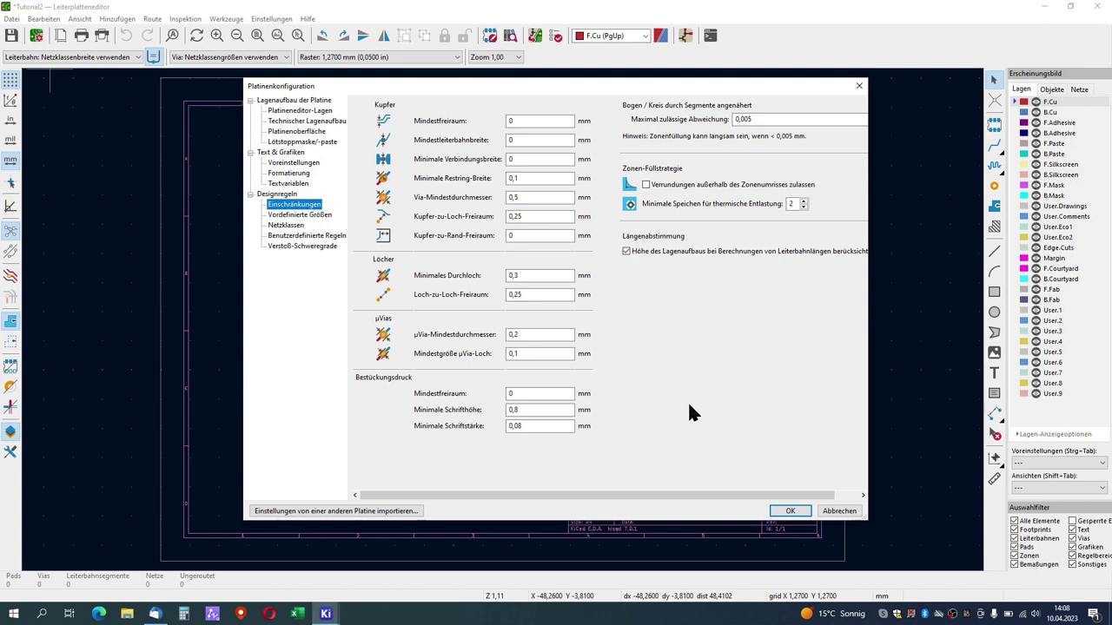
# Start importing settings from another board, enlarge the import dialog and open the source file selection
pyautogui.click(266, 515)
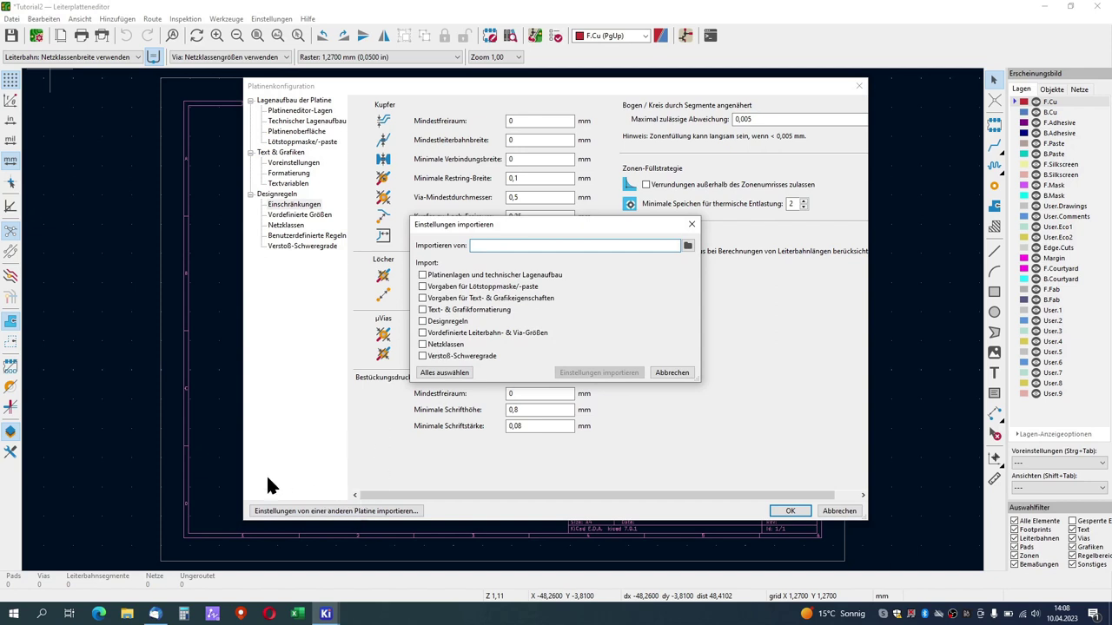
pyautogui.moveTo(546, 222); pyautogui.dragTo(501, 168)
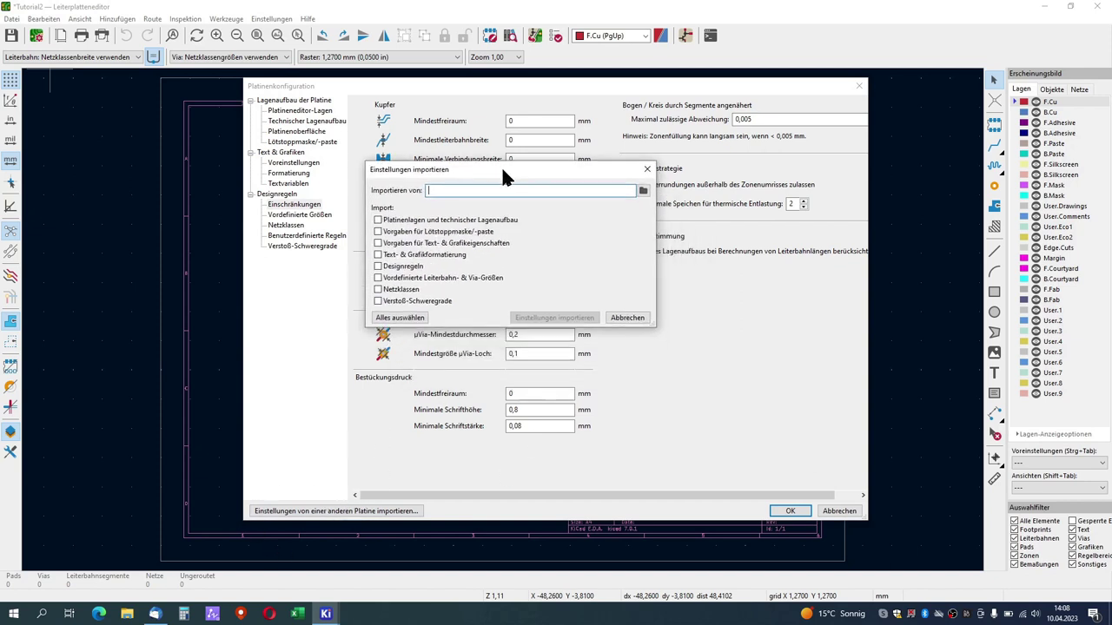
pyautogui.moveTo(652, 324); pyautogui.dragTo(840, 425)
pyautogui.click(829, 190)
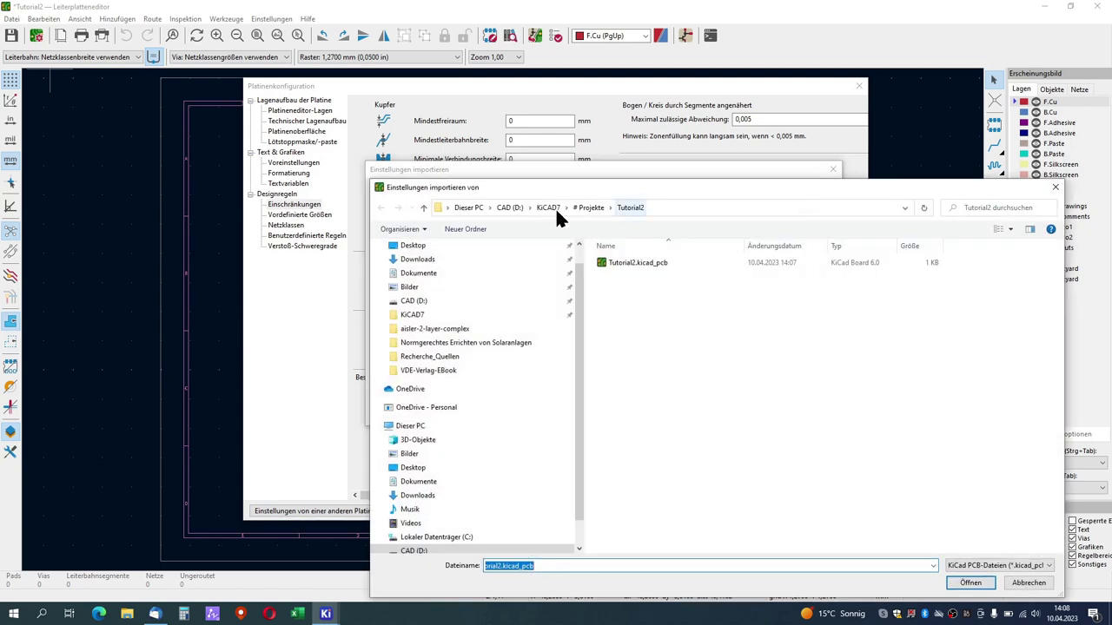
# Browse to the KiCad 7.0 installation folder at C:\Program Files\KiCad\7.0
pyautogui.scroll(-1, 460, 491)
pyautogui.click(461, 510)
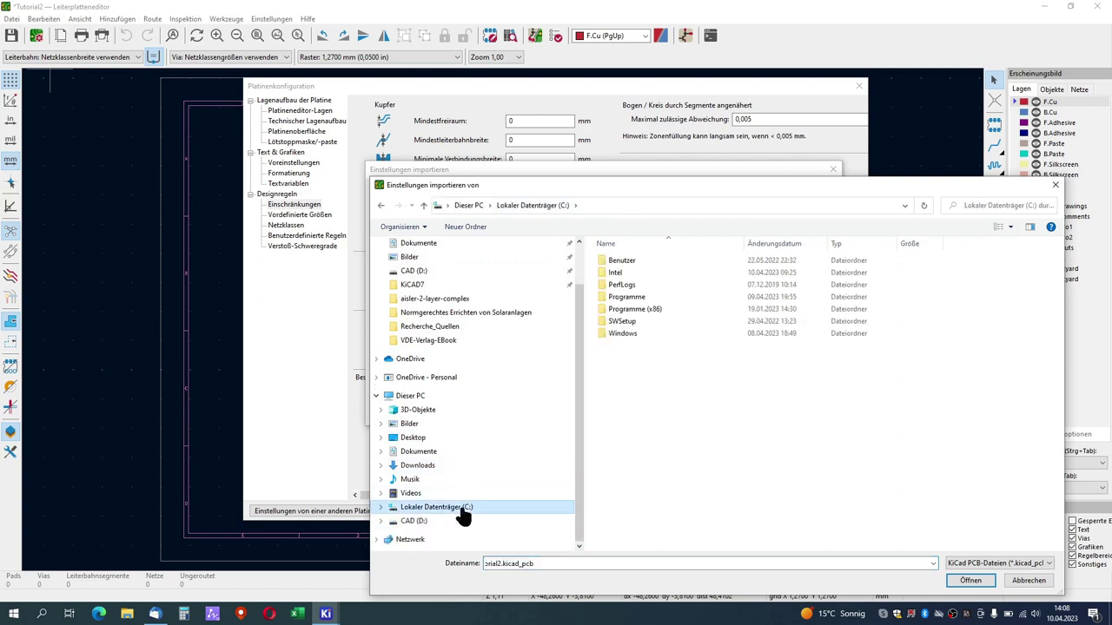
pyautogui.click(630, 298)
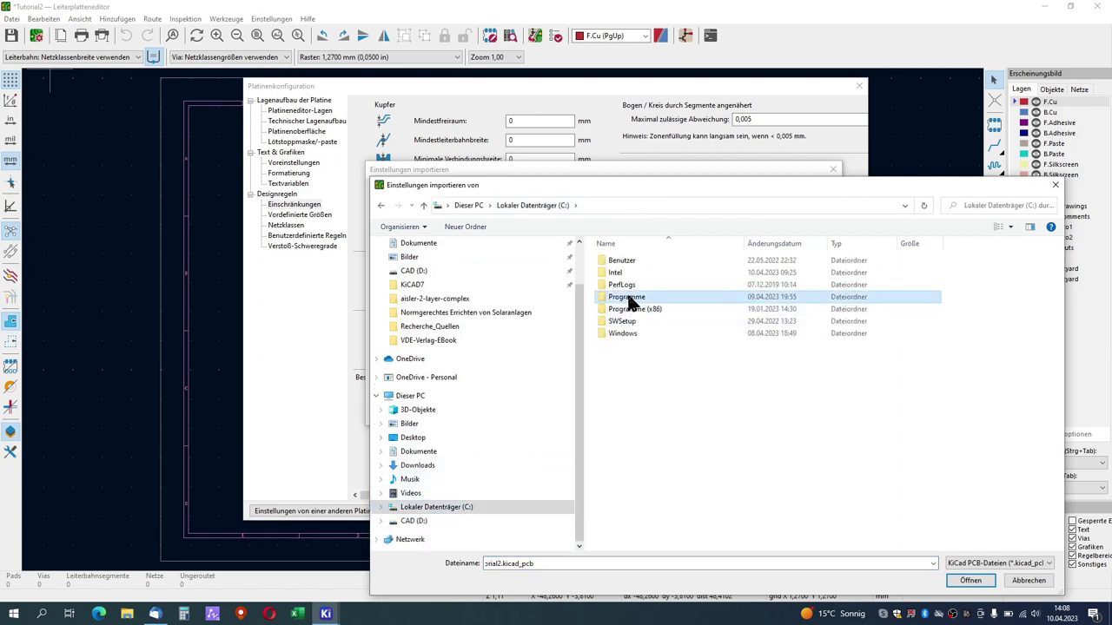
pyautogui.doubleClick(627, 297)
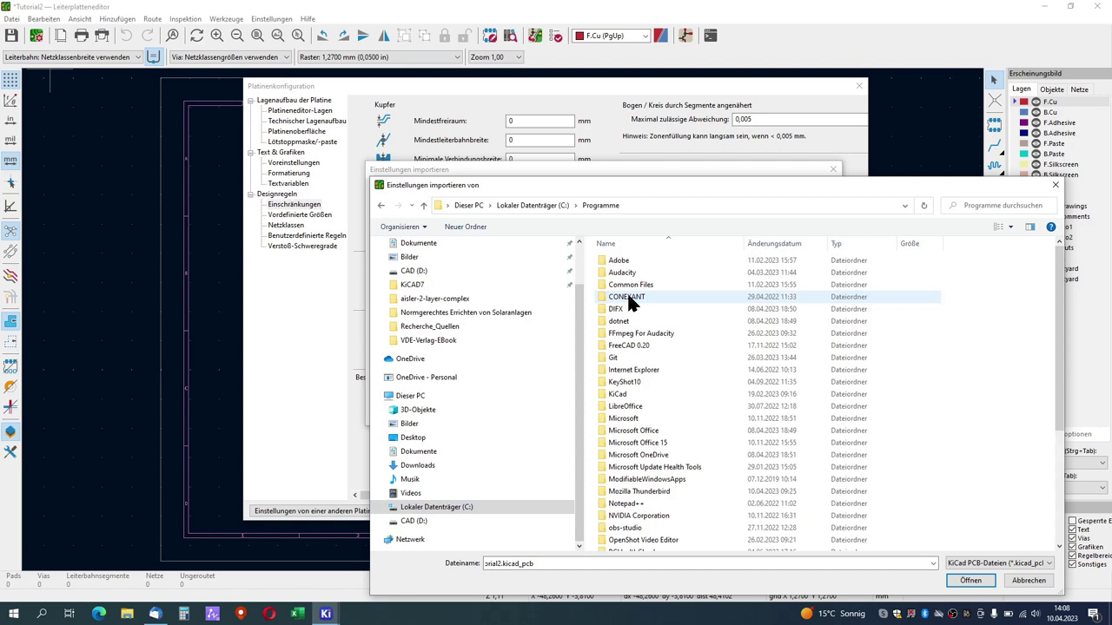
pyautogui.click(669, 206)
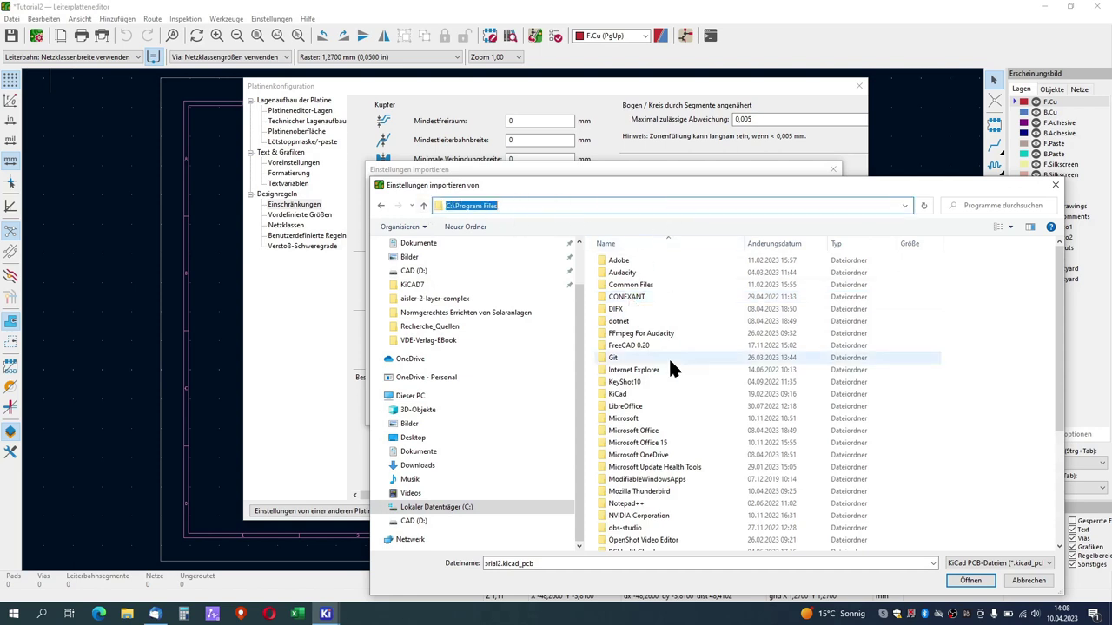
pyautogui.click(624, 397)
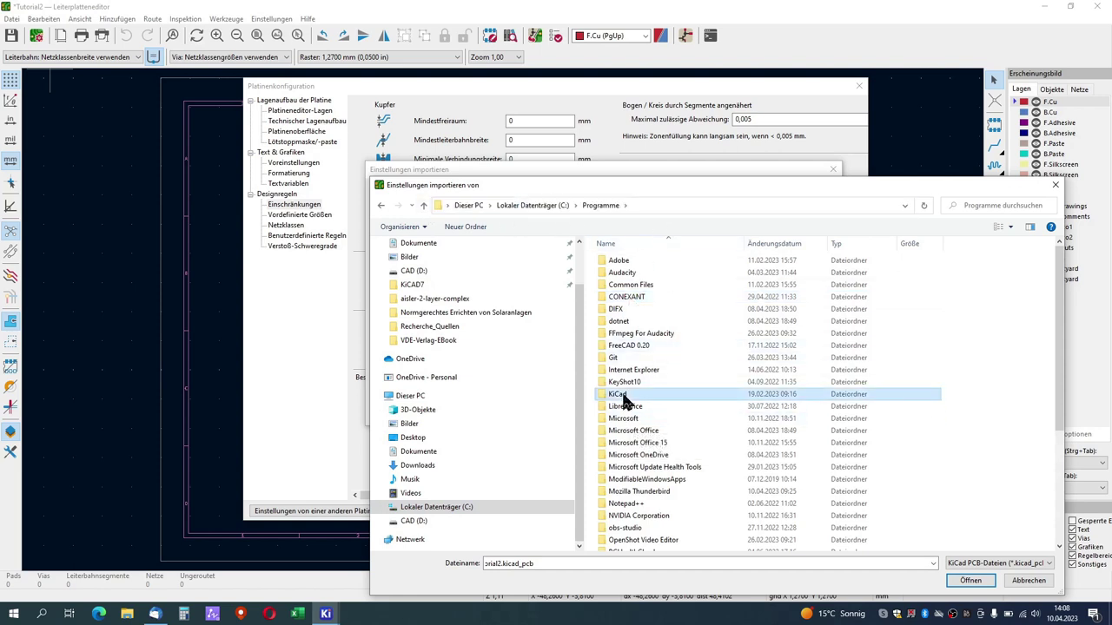
pyautogui.doubleClick(622, 394)
pyautogui.click(620, 271)
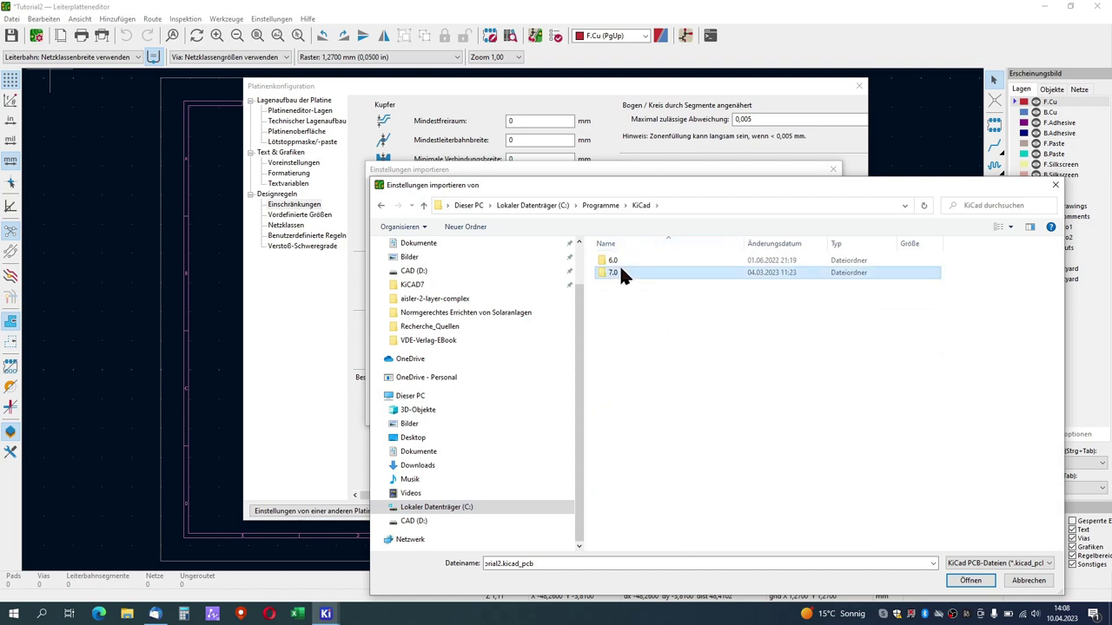
pyautogui.doubleClick(620, 271)
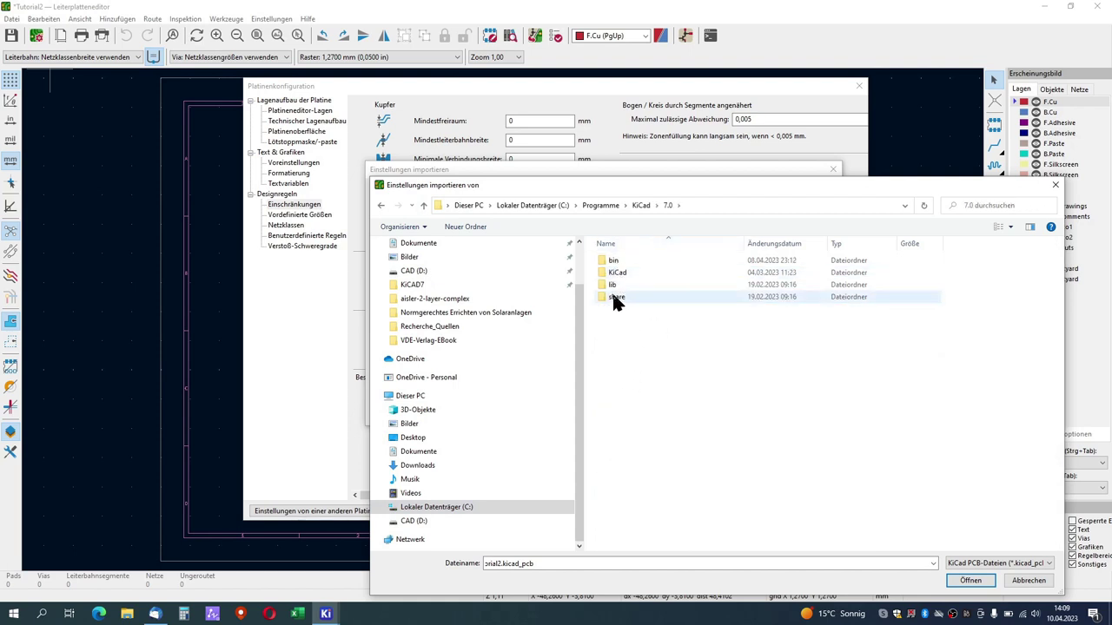
# Open the share\kicad\template subfolder containing the board templates, checking the full path on the way
pyautogui.click(615, 297)
pyautogui.doubleClick(615, 297)
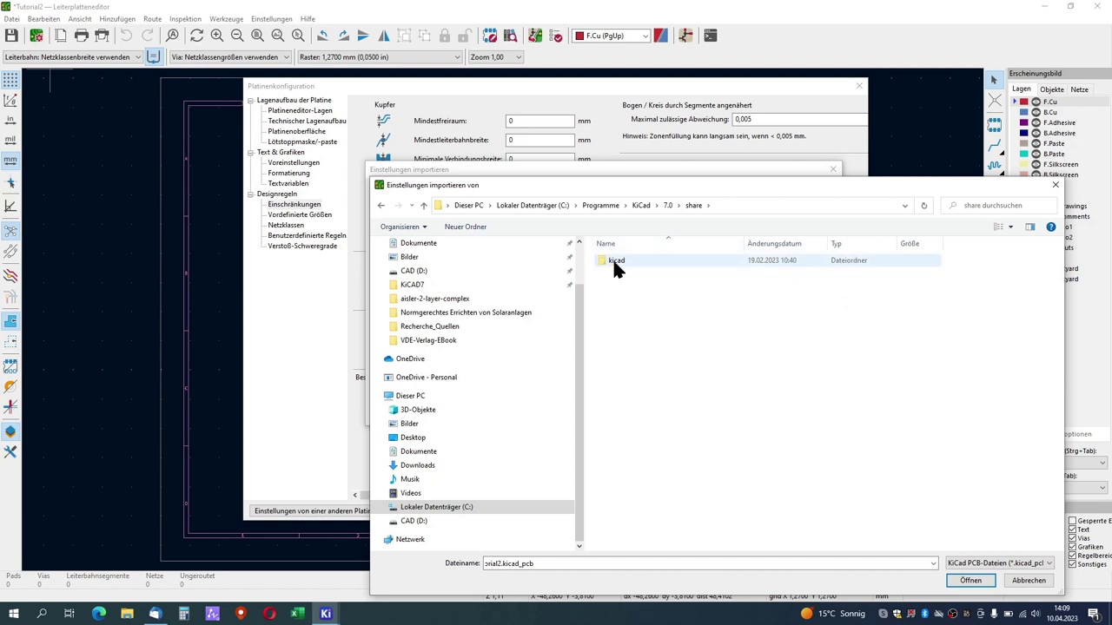
pyautogui.click(739, 205)
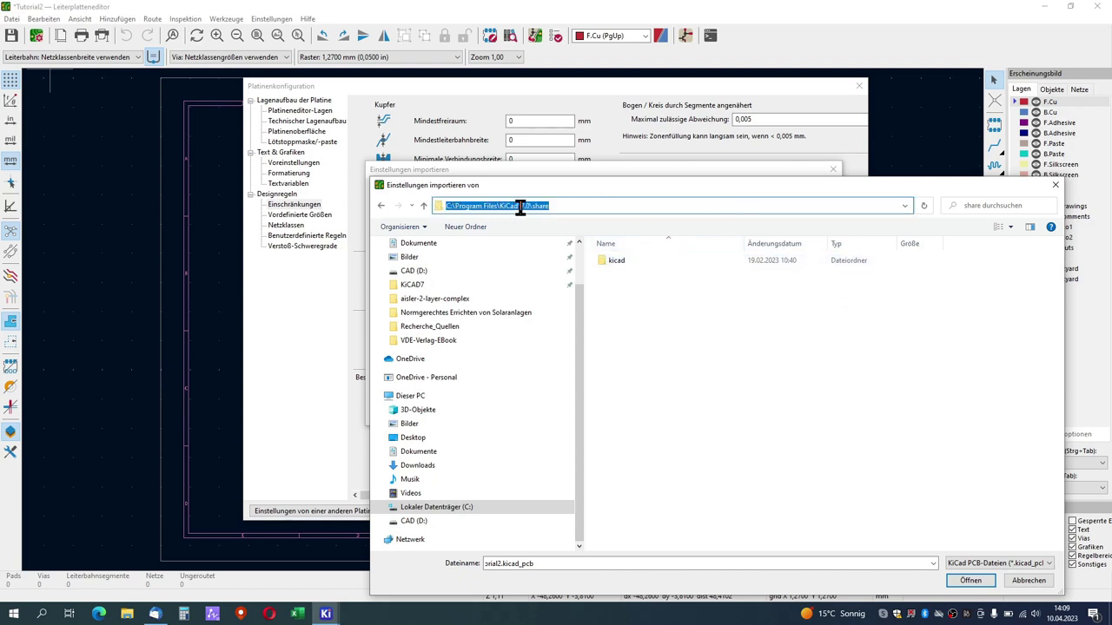
pyautogui.click(666, 310)
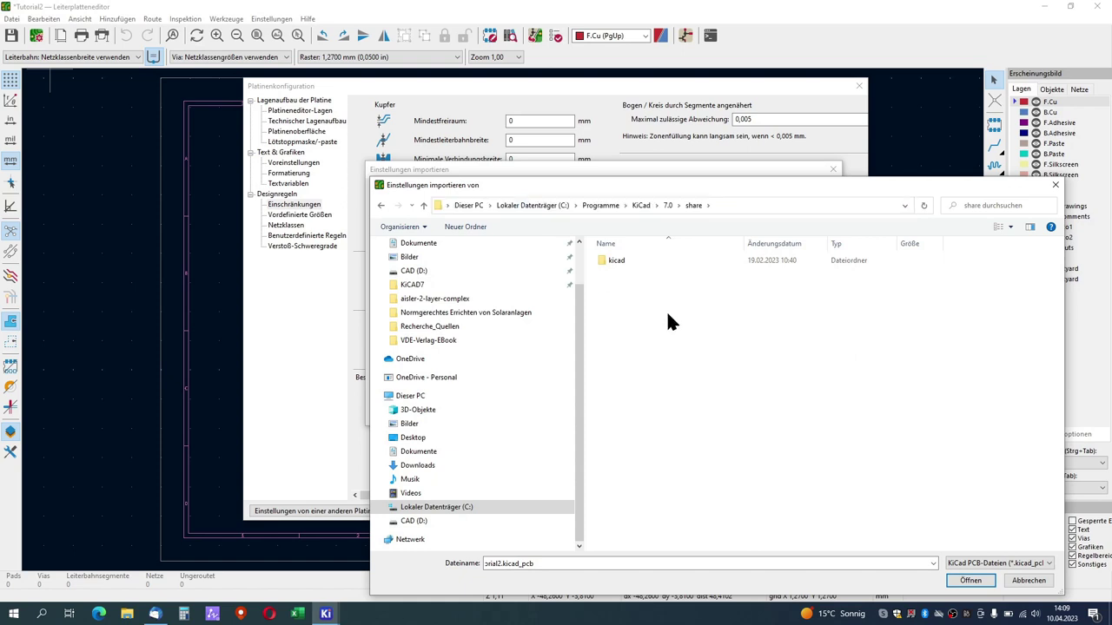
pyautogui.doubleClick(621, 262)
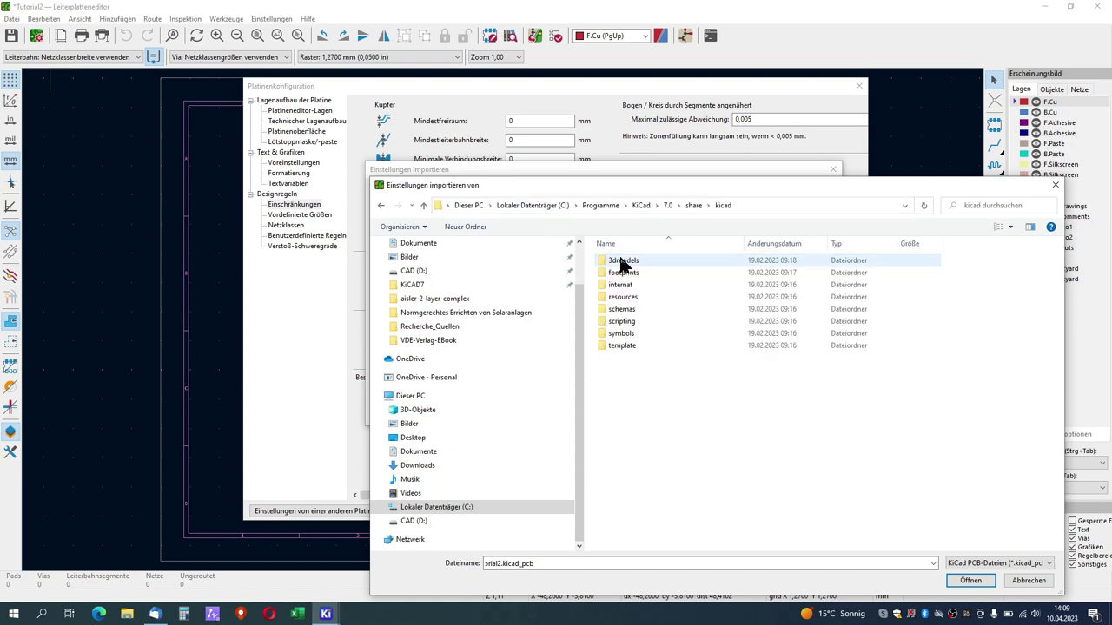
pyautogui.doubleClick(662, 345)
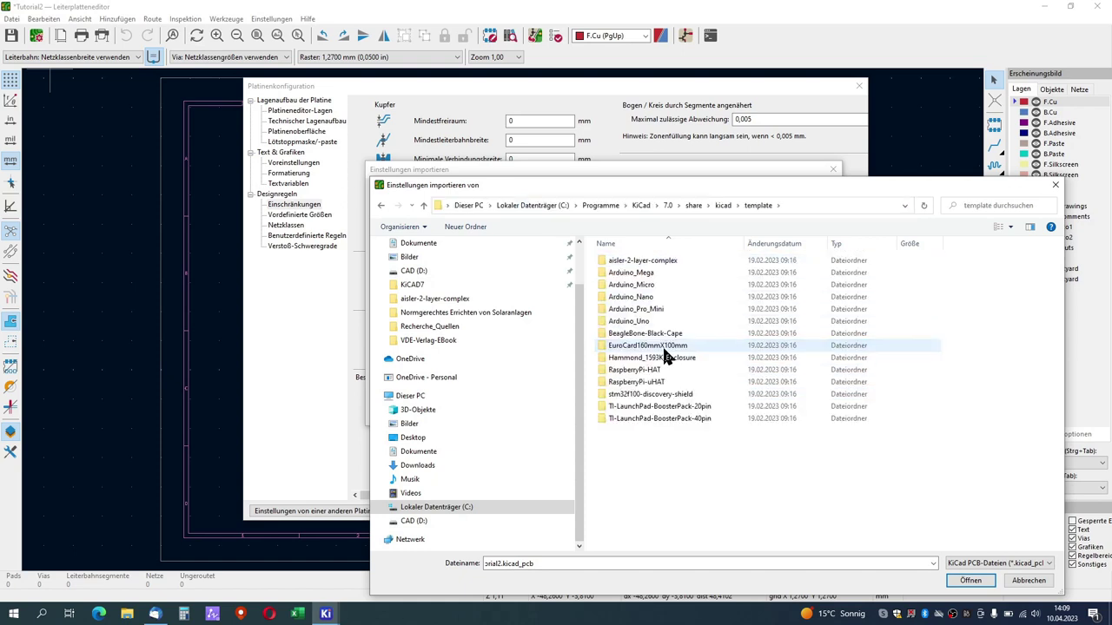
# Import all setting categories from aisler-2-layer-complex.kicad_pcb in the aisler-2-layer-complex template folder
pyautogui.doubleClick(657, 262)
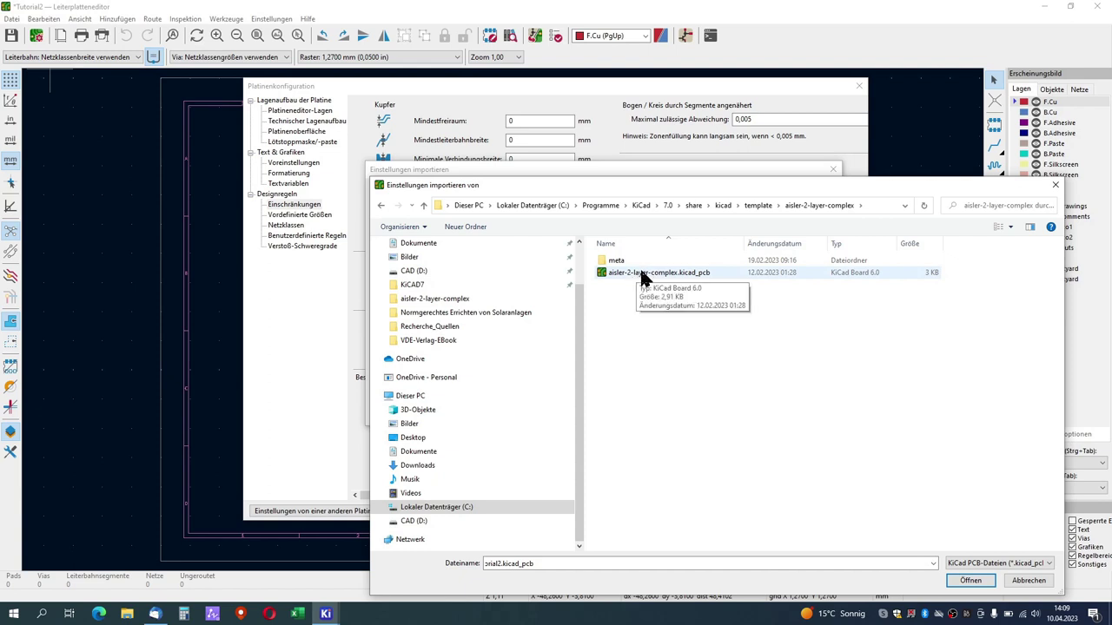
pyautogui.click(641, 273)
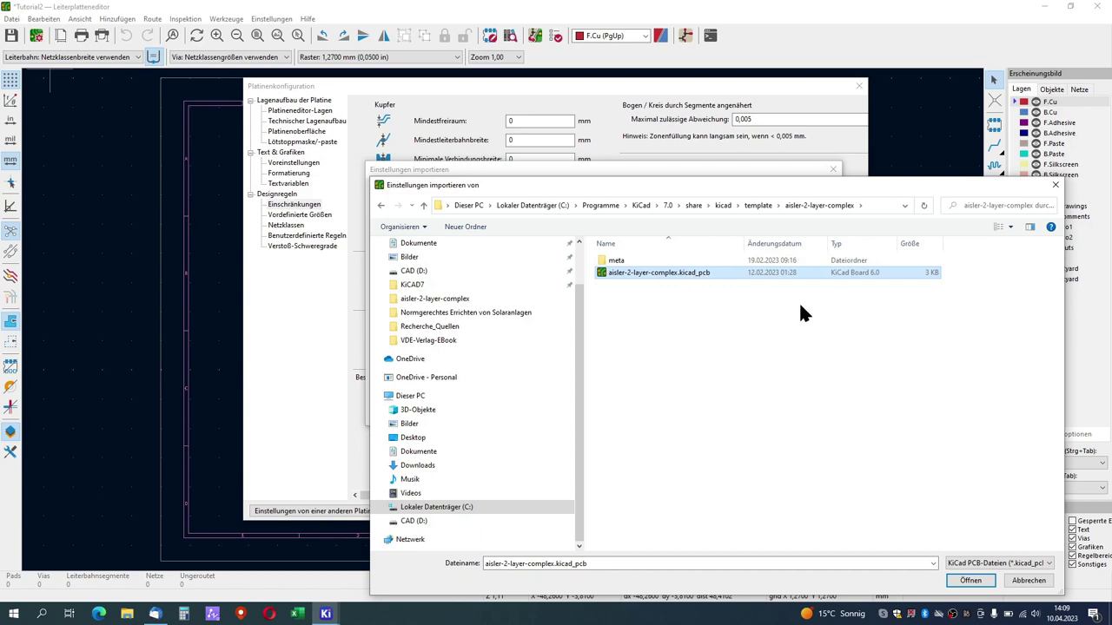
pyautogui.doubleClick(785, 273)
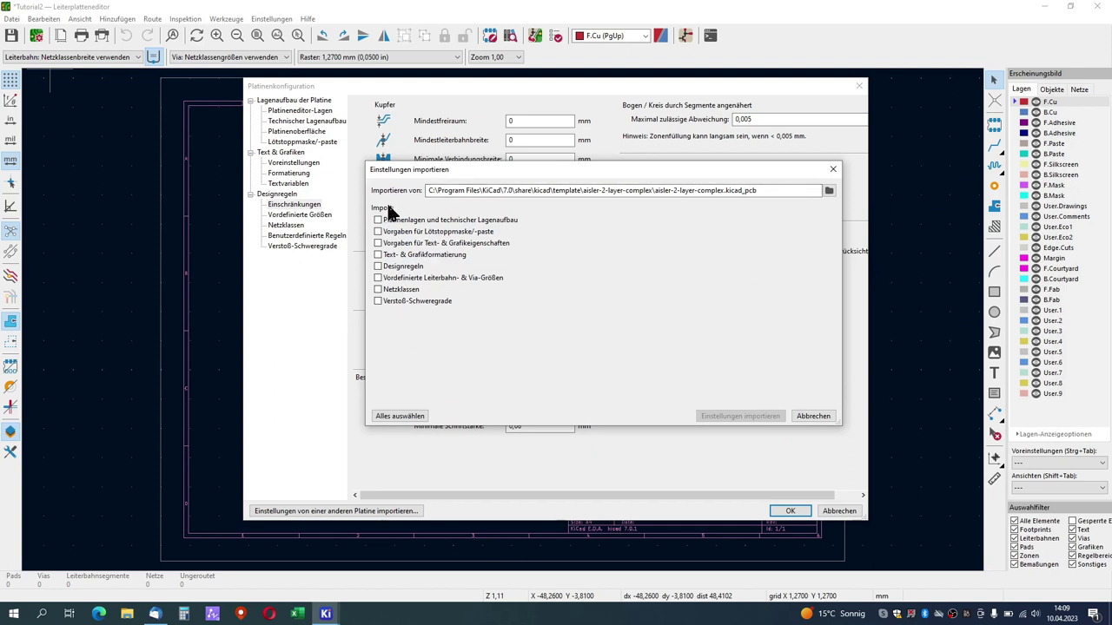
pyautogui.click(401, 416)
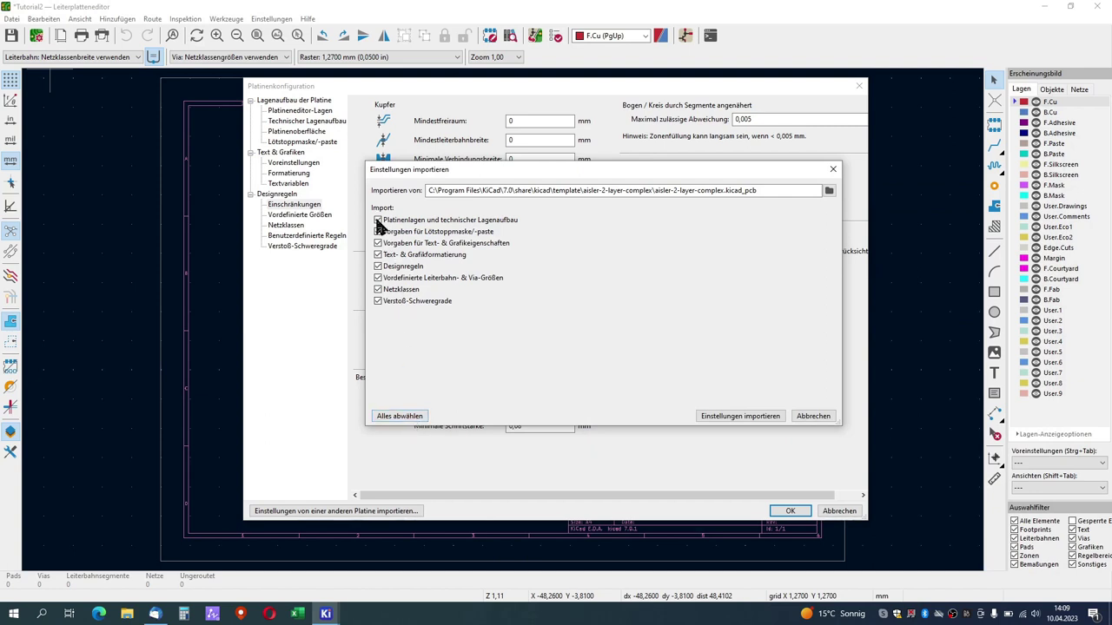
pyautogui.click(741, 417)
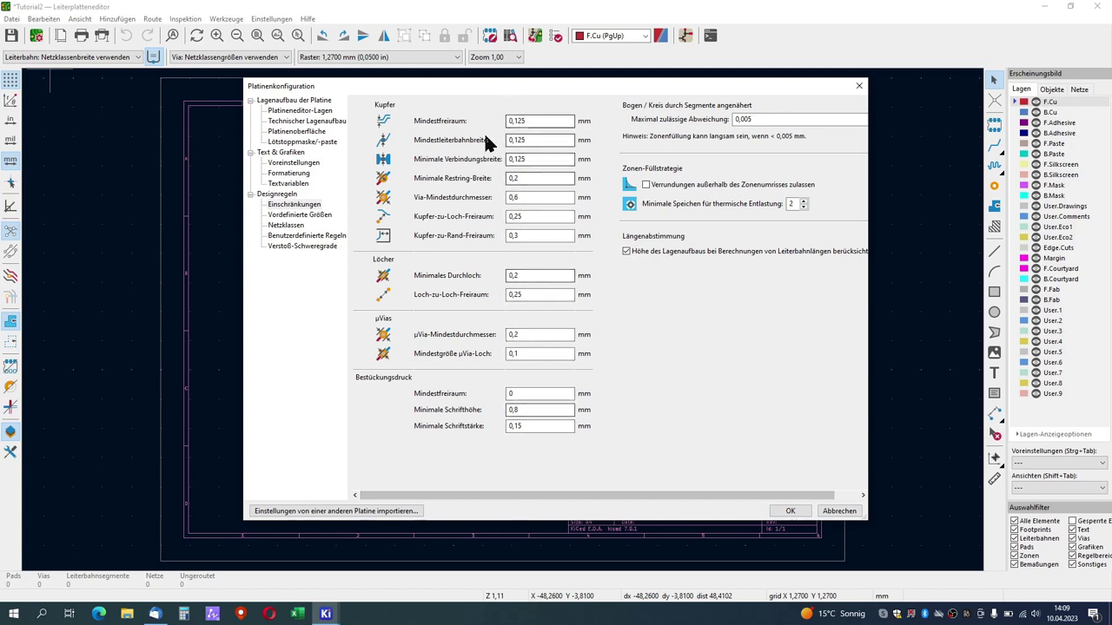
# Apply the imported board setup and review its editor layers, physical stackup, board finish and solder mask/paste settings
pyautogui.click(790, 513)
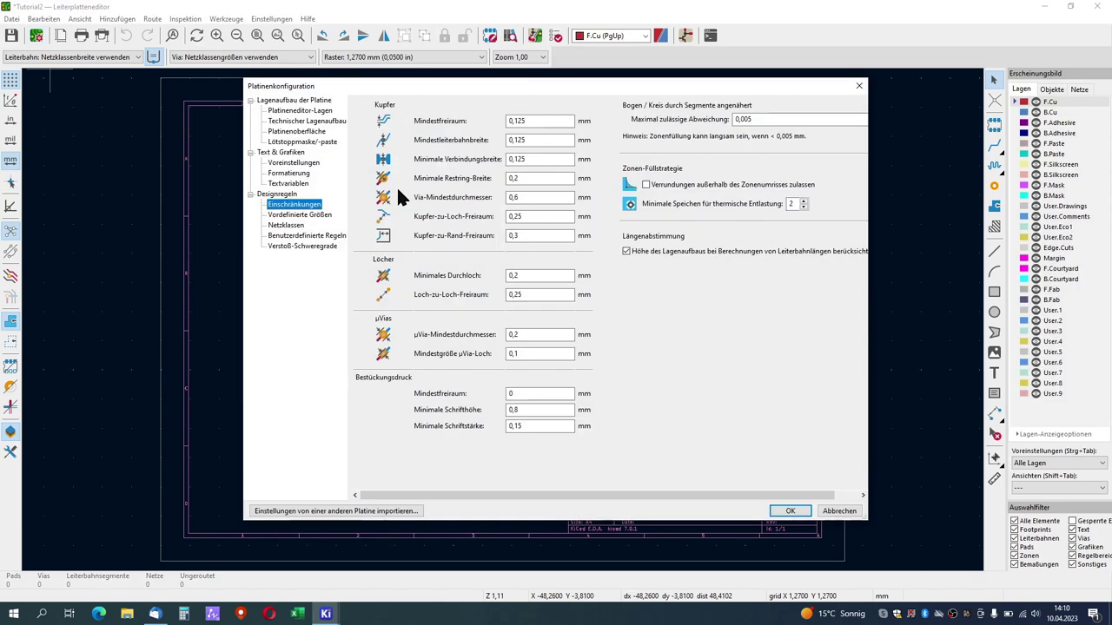
pyautogui.click(300, 111)
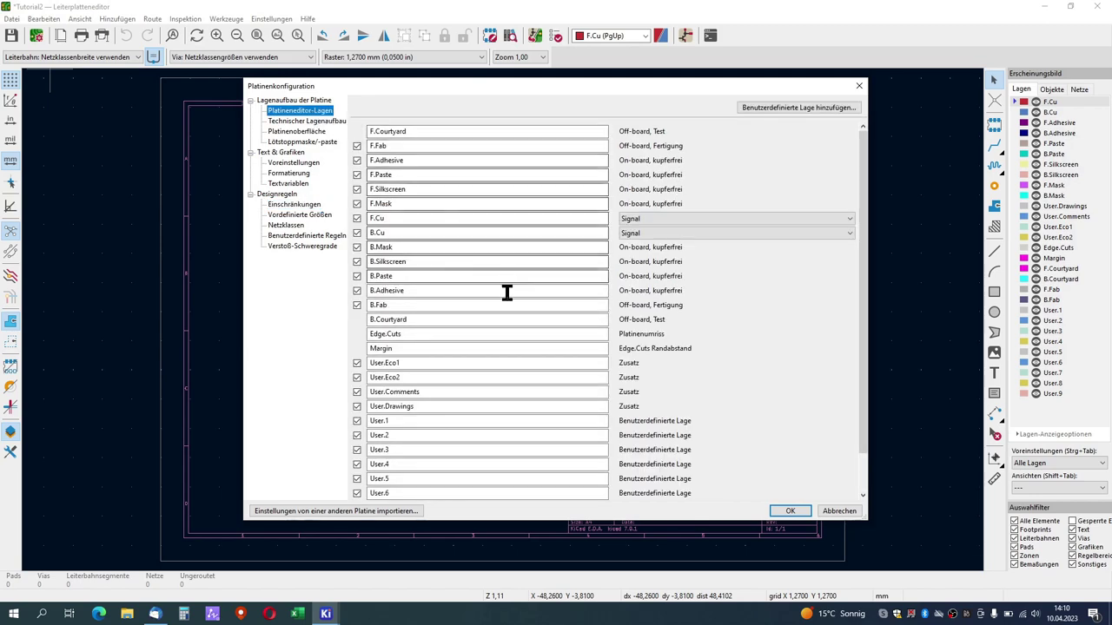
pyautogui.scroll(-2, 507, 293)
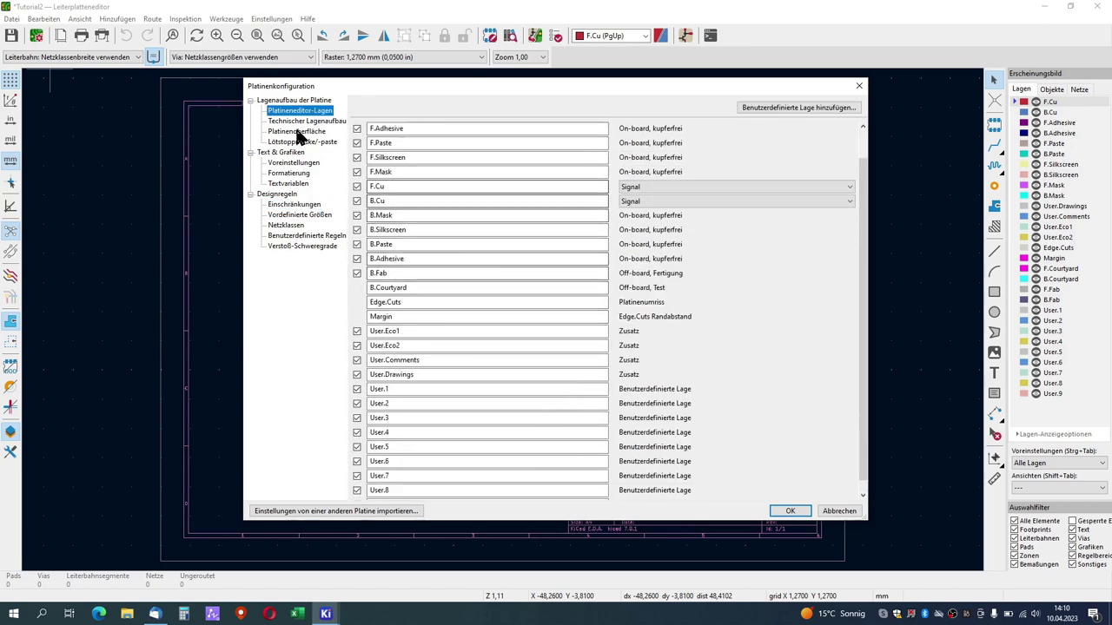
pyautogui.click(299, 121)
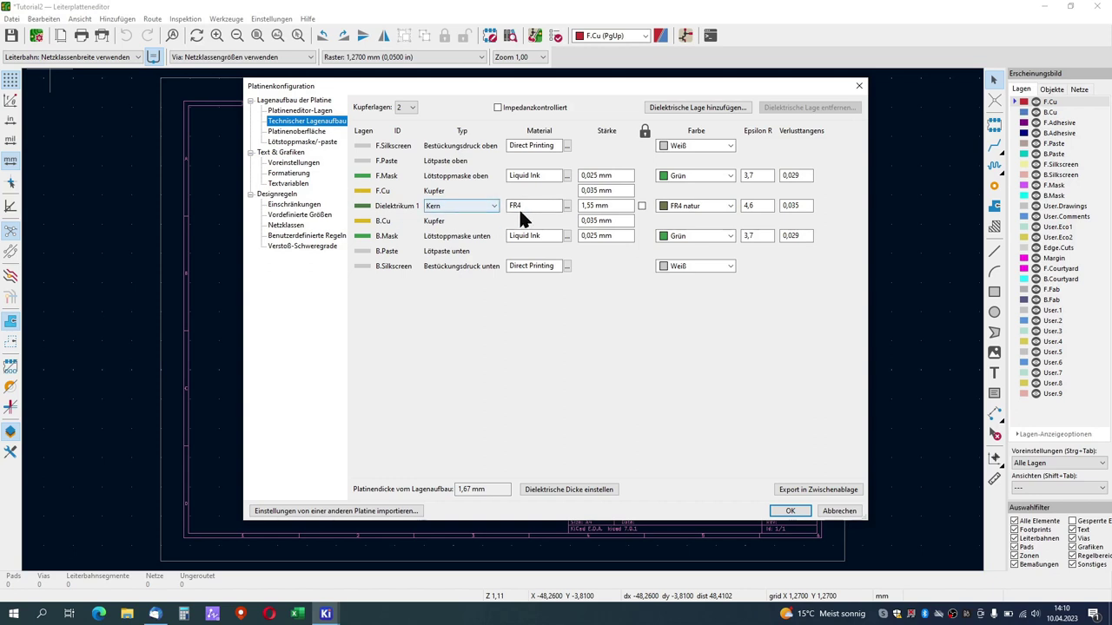
pyautogui.click(313, 132)
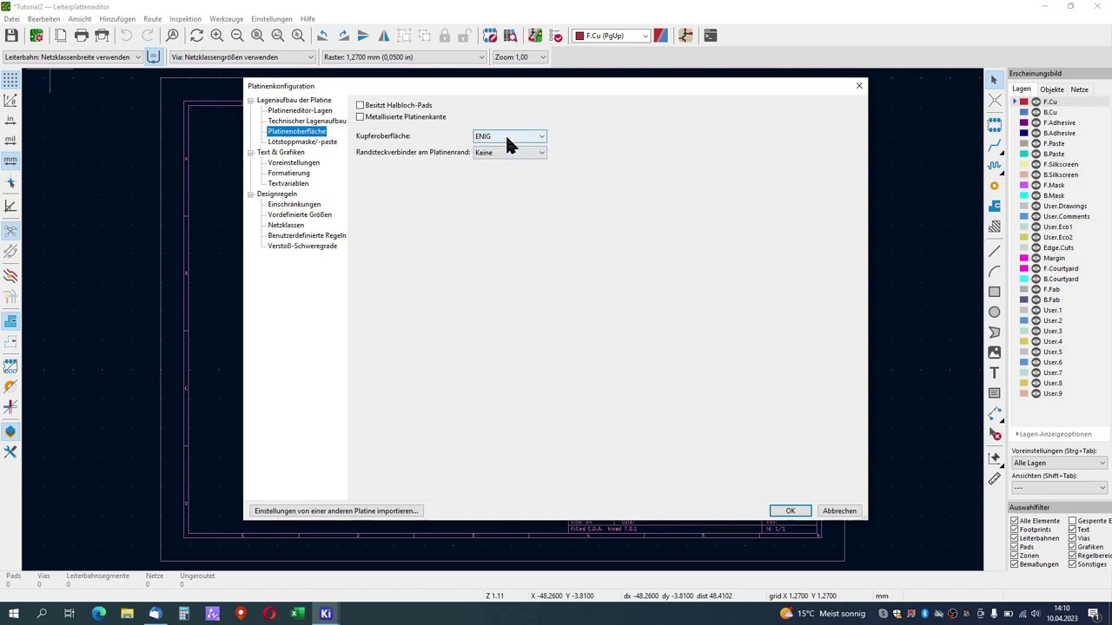
pyautogui.click(315, 142)
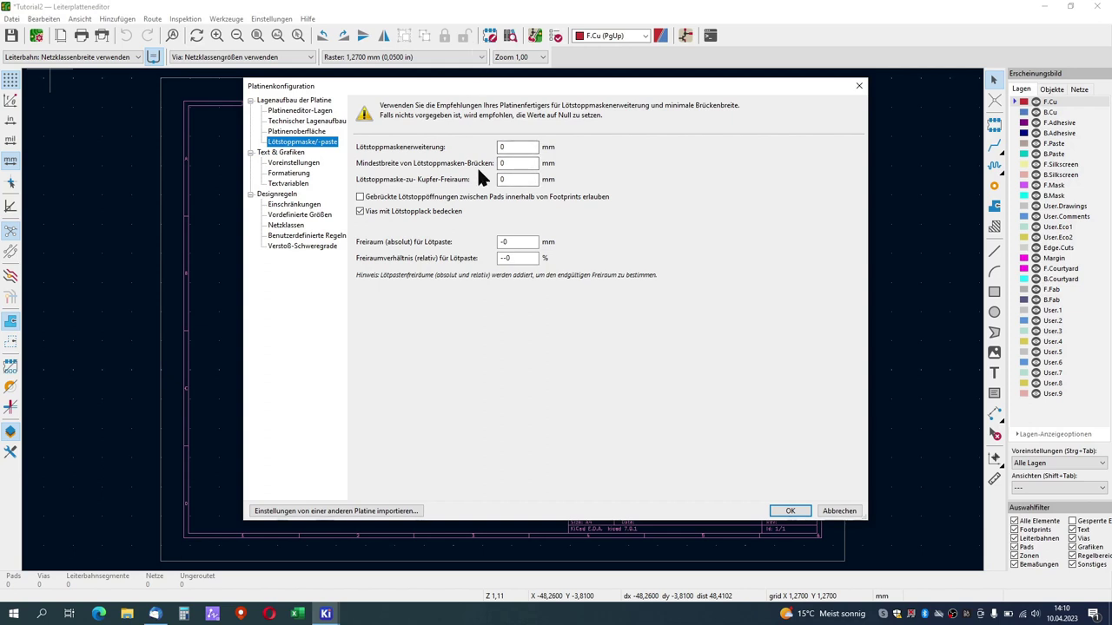
# Review the text and graphics defaults, the dashed-line formatting and the text variables of the board setup
pyautogui.click(312, 163)
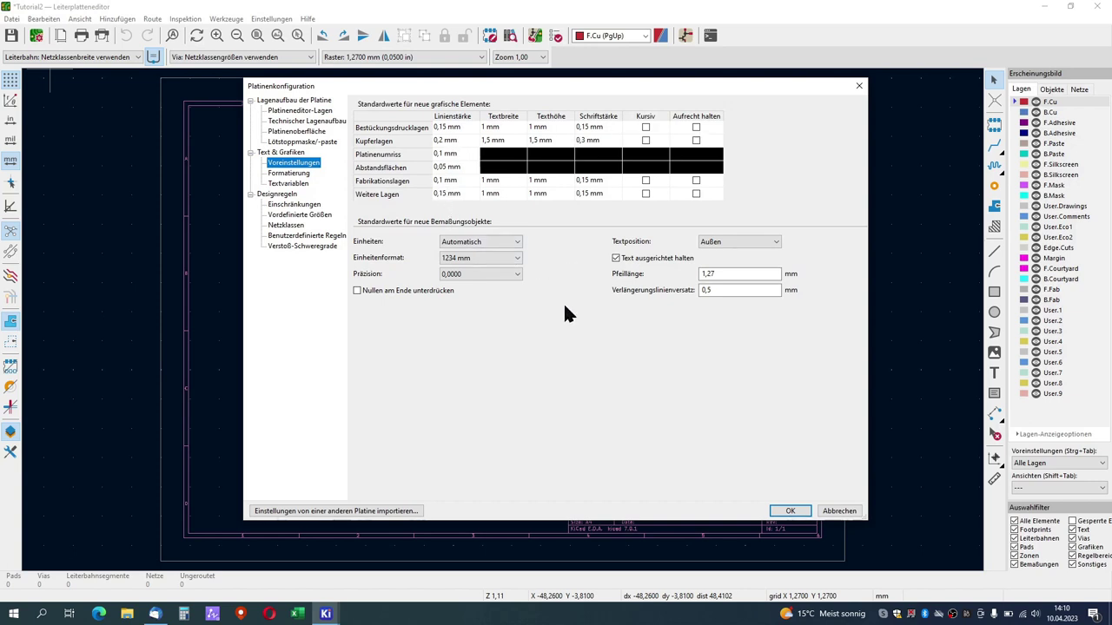
pyautogui.click(274, 173)
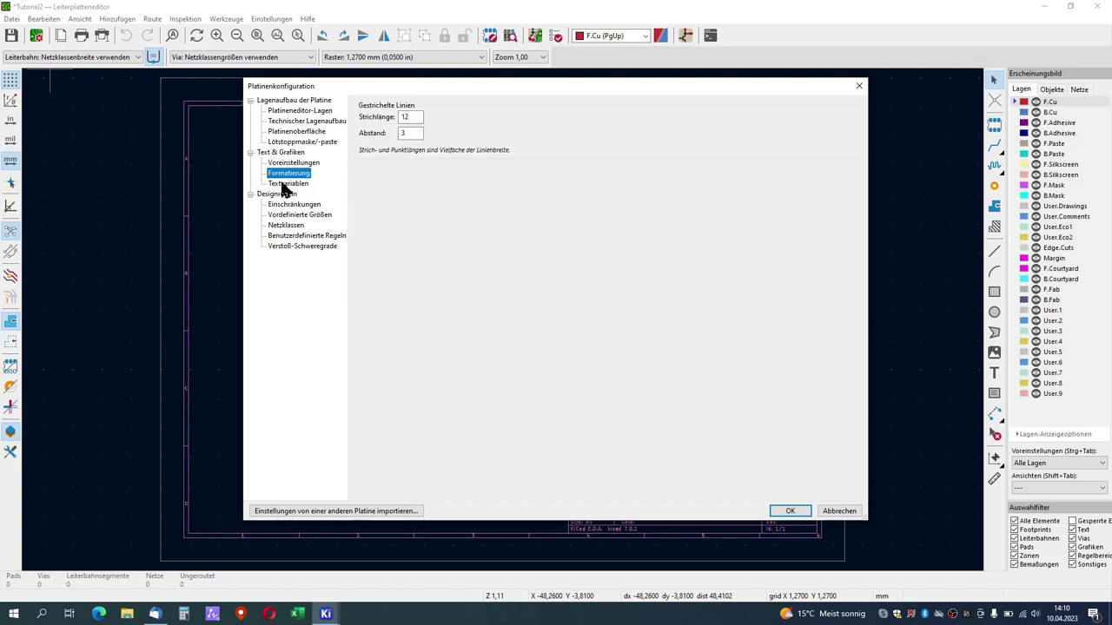
pyautogui.click(289, 184)
pyautogui.click(290, 174)
# Review the design rule constraints, predefined sizes, net classes and custom rules, and check which categories the settings import offers
pyautogui.click(297, 206)
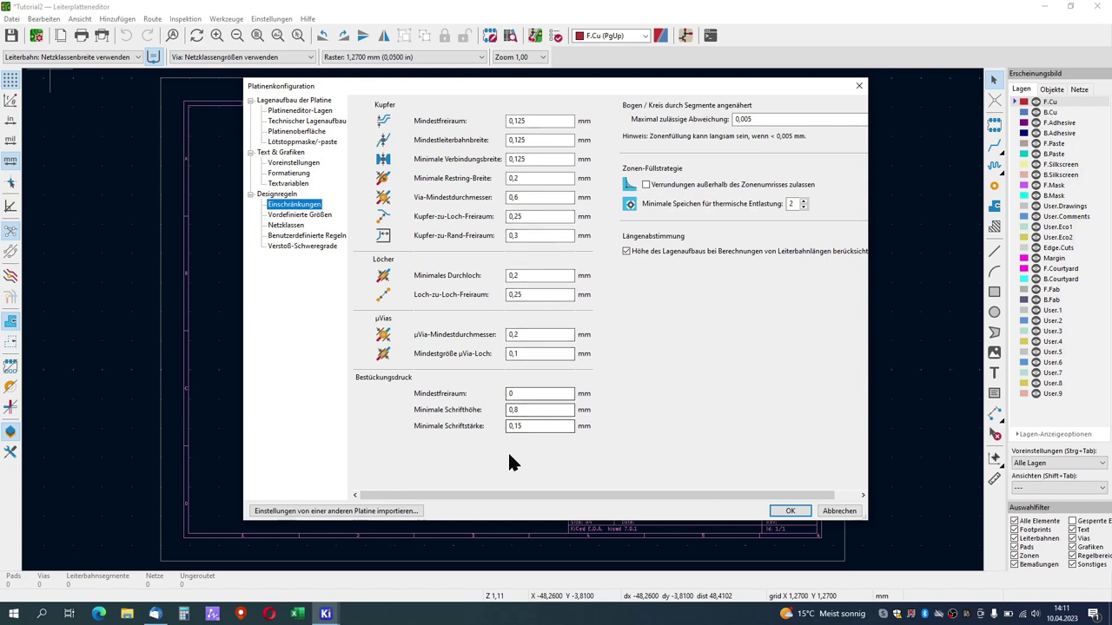
pyautogui.click(315, 215)
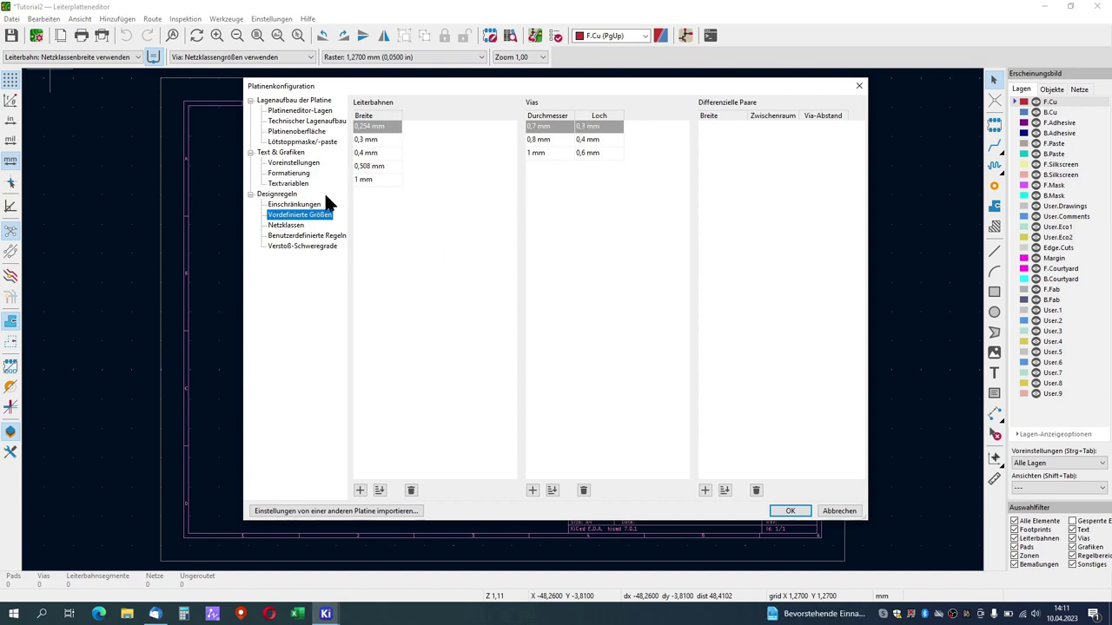
pyautogui.click(285, 228)
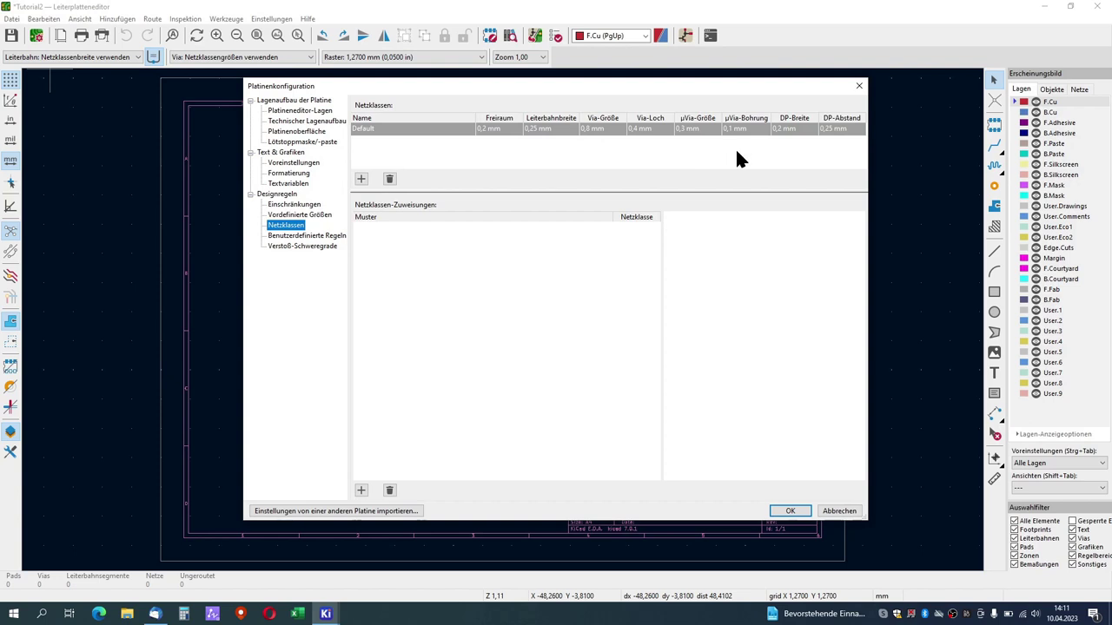
pyautogui.click(305, 236)
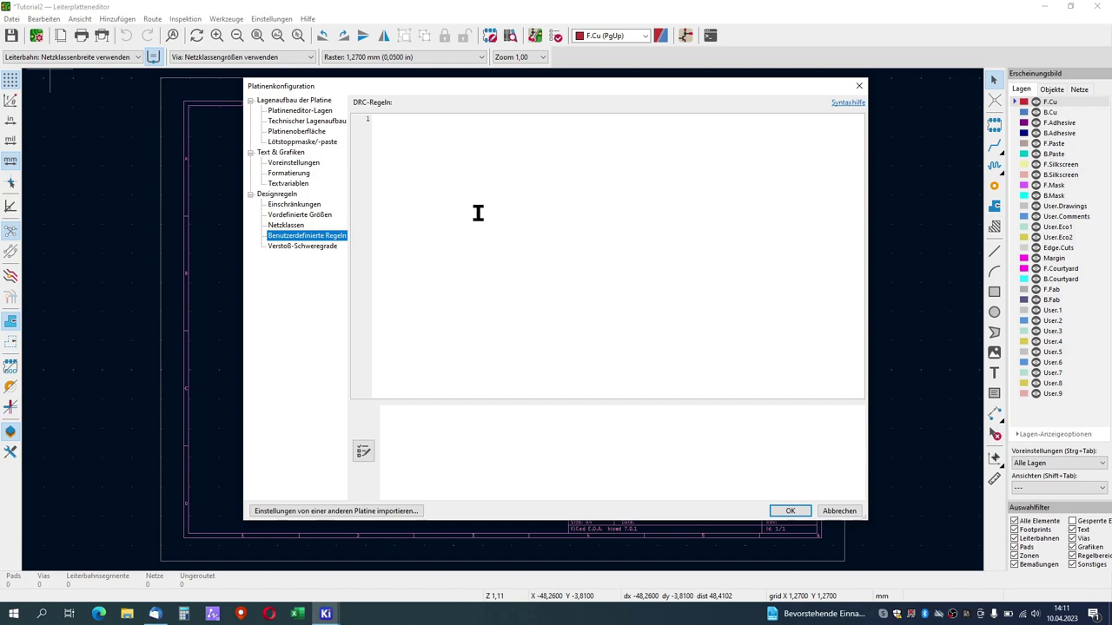
pyautogui.click(315, 514)
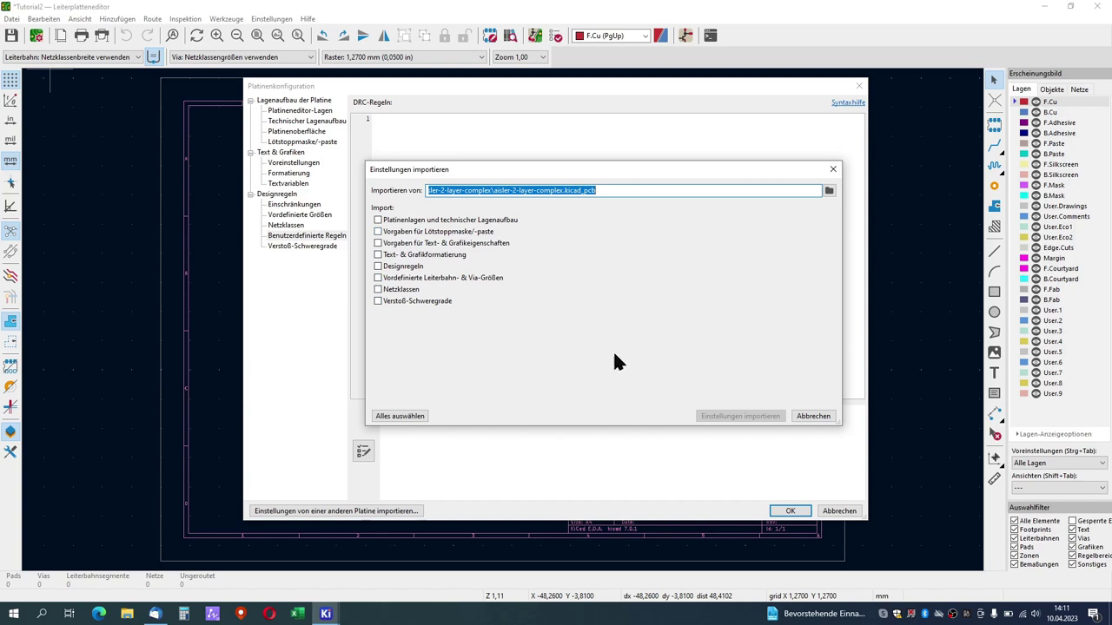
pyautogui.click(811, 416)
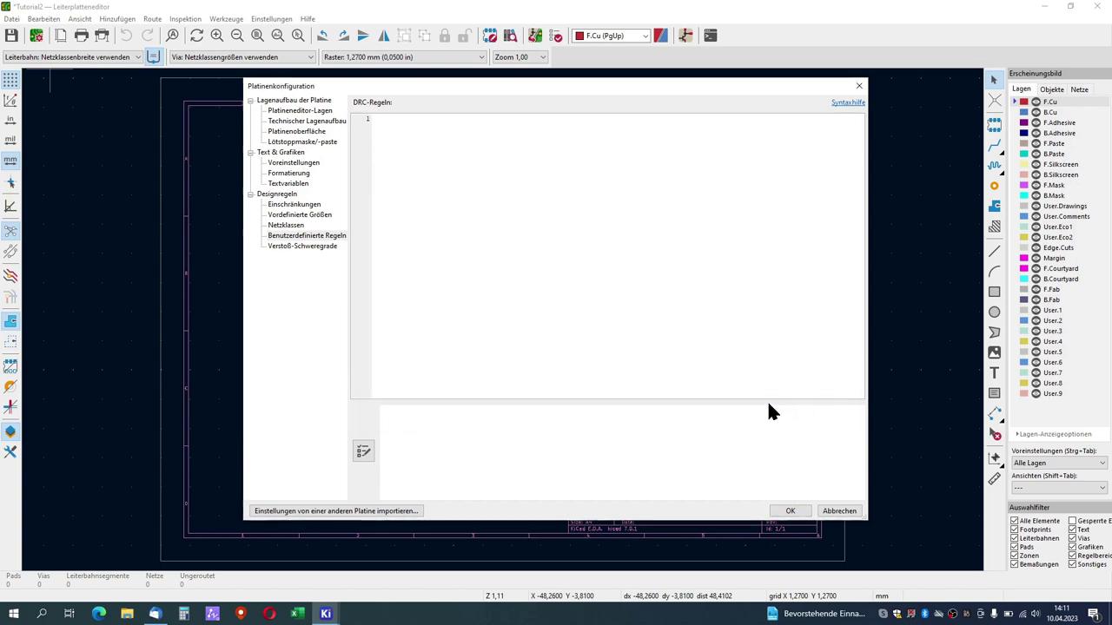
# Set the violation severity of Abstandsflächenüberschneidung to Warnung
pyautogui.click(315, 246)
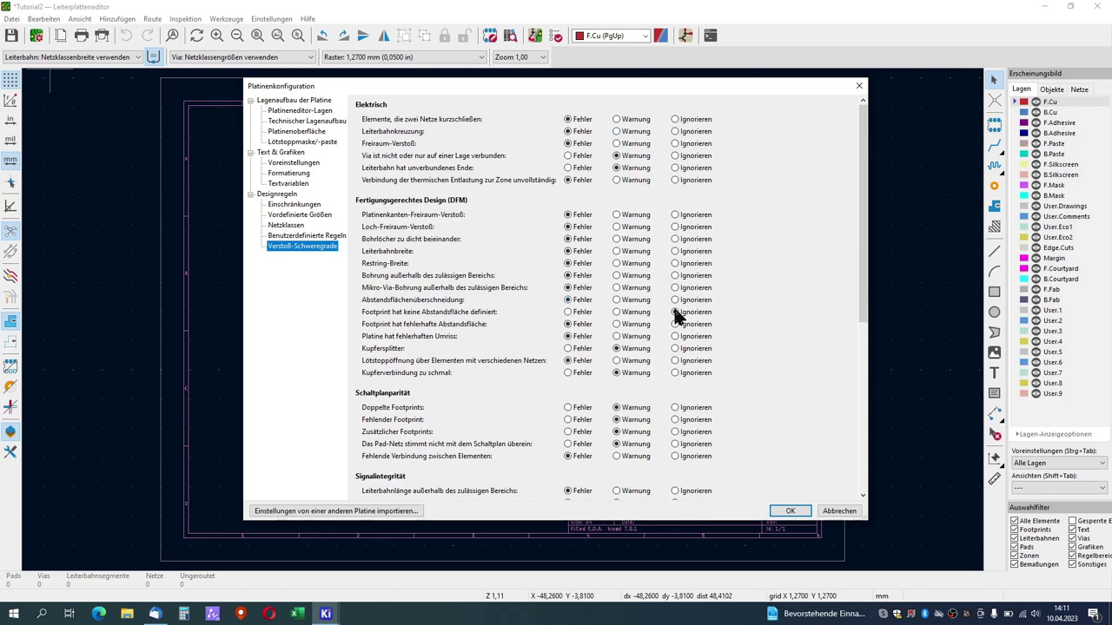
pyautogui.click(618, 301)
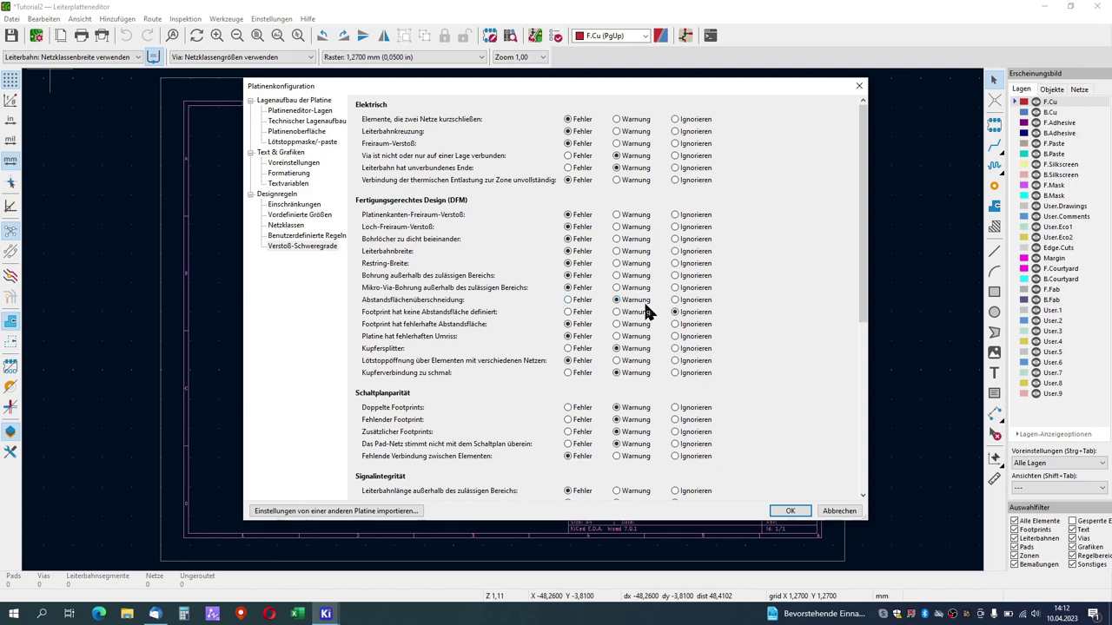
# Re-import only the Verstoß-Schweregrade category from aisler-2-layer-complex.kicad_pcb and accept the board setup
pyautogui.click(300, 511)
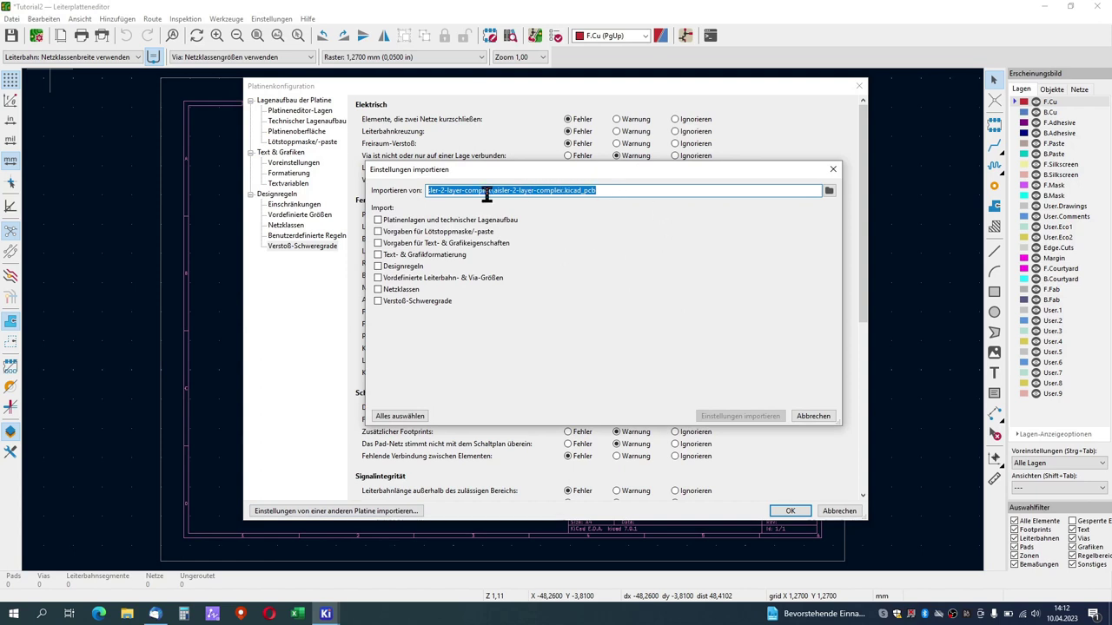
pyautogui.click(376, 300)
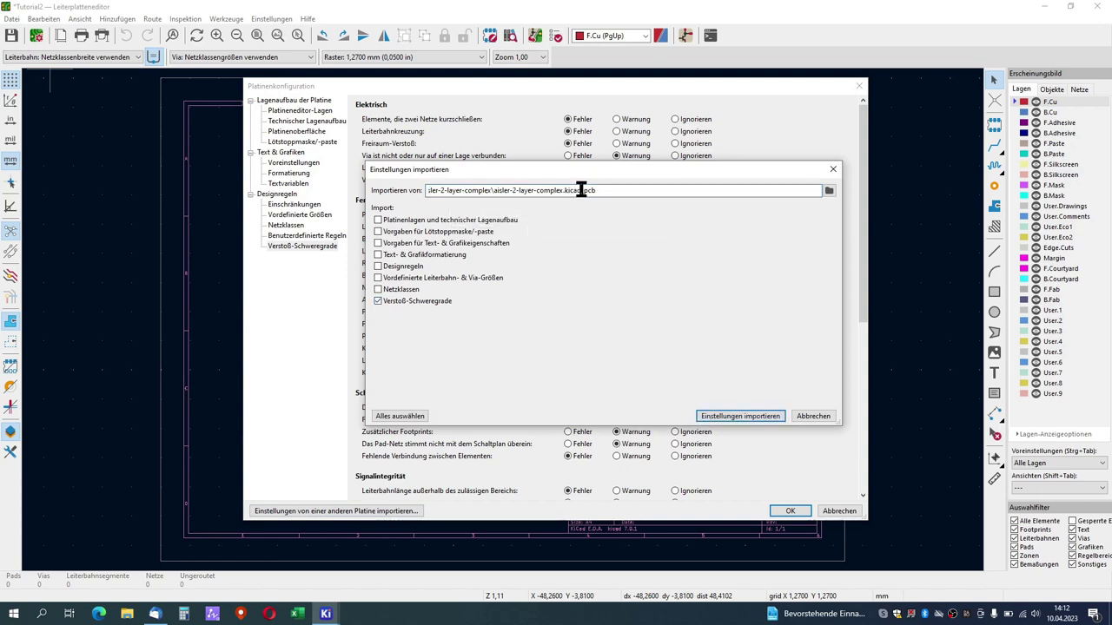
pyautogui.moveTo(590, 172); pyautogui.dragTo(227, 47)
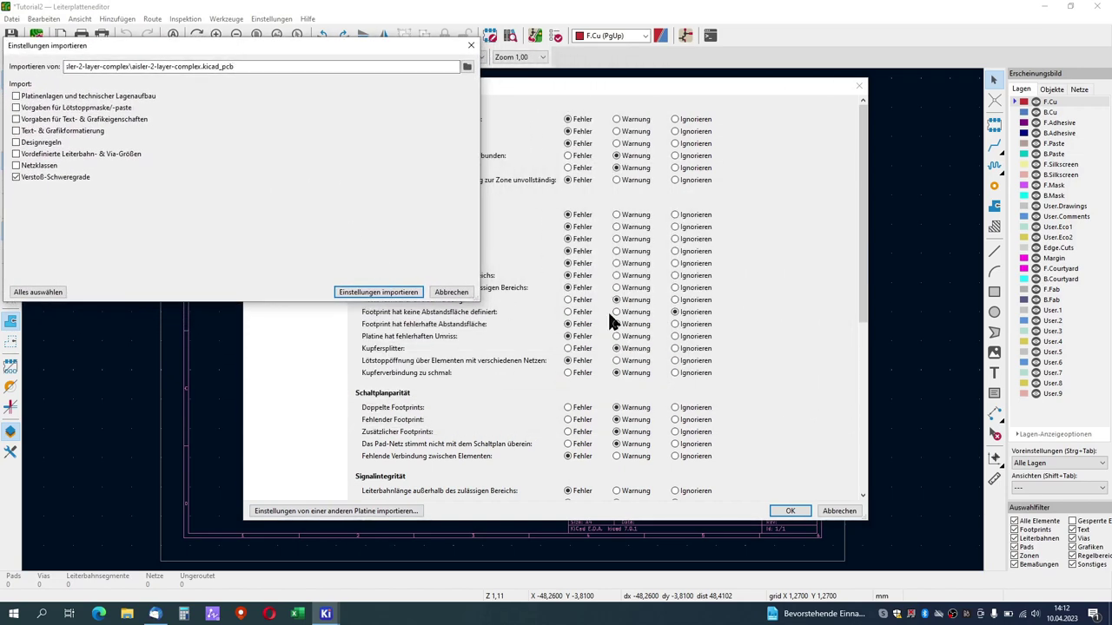
pyautogui.click(410, 296)
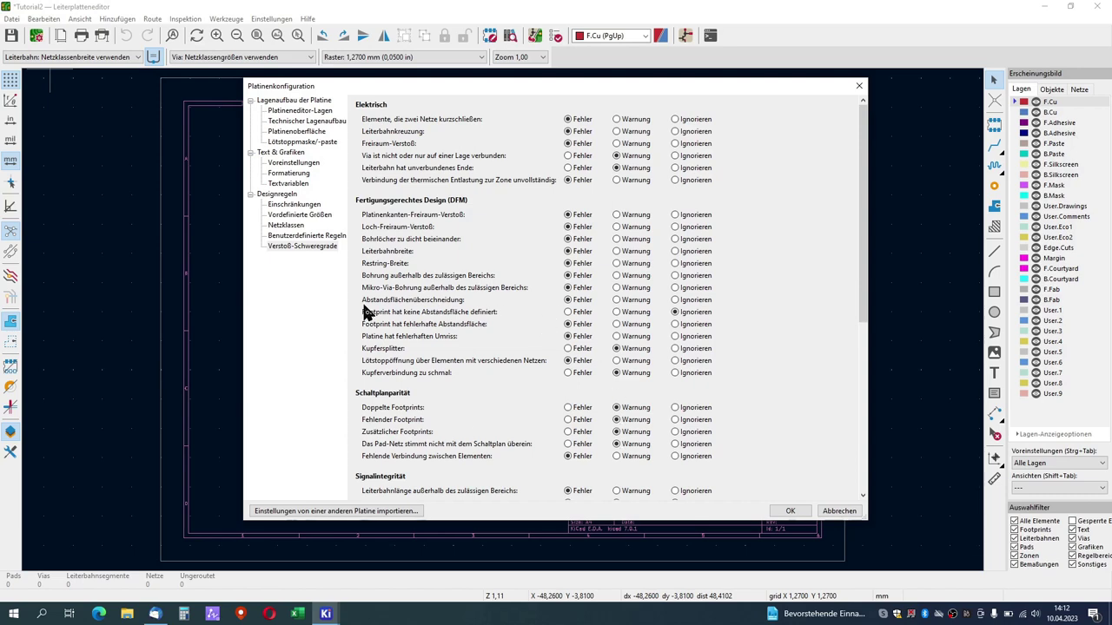
pyautogui.click(787, 512)
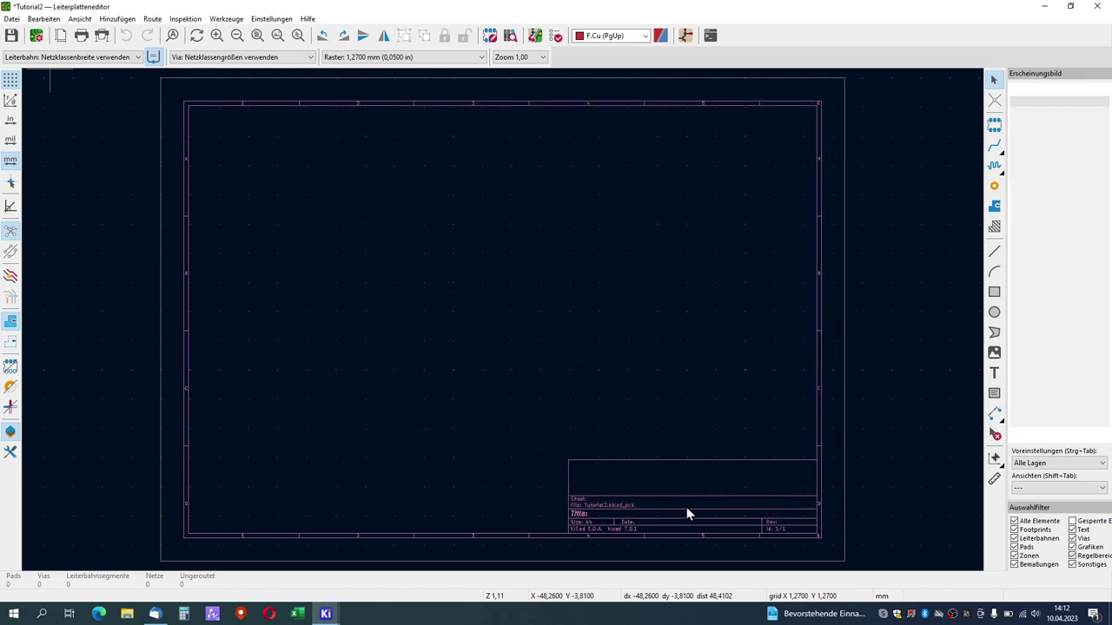
# Switch to Windows Explorer and browse to the share folder of the KiCad 7.0 installation on drive C:
pyautogui.click(127, 615)
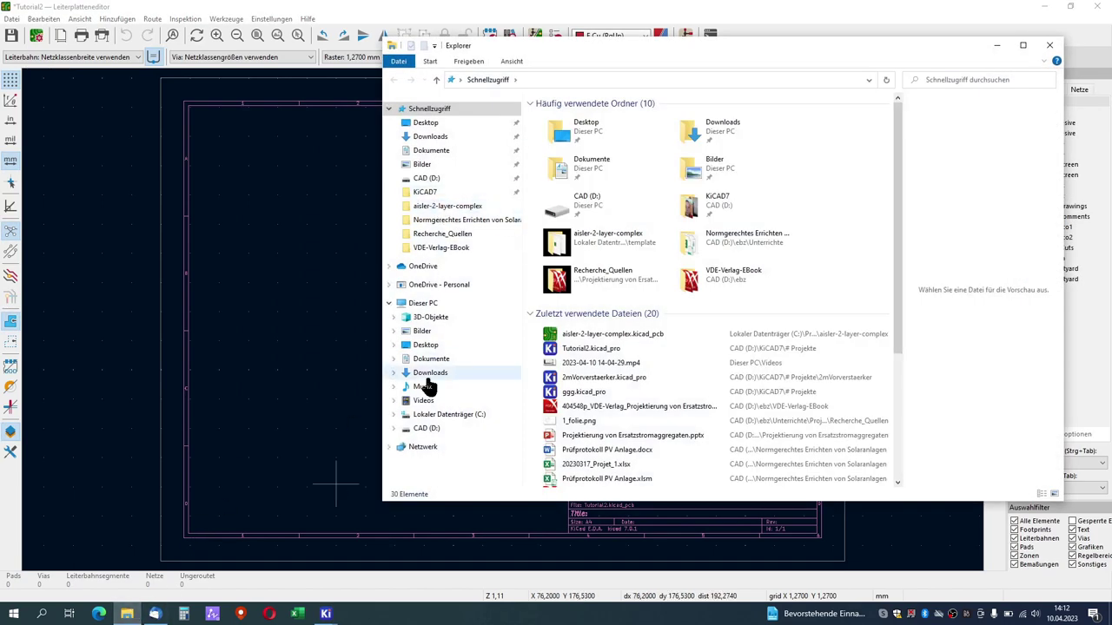
pyautogui.click(433, 415)
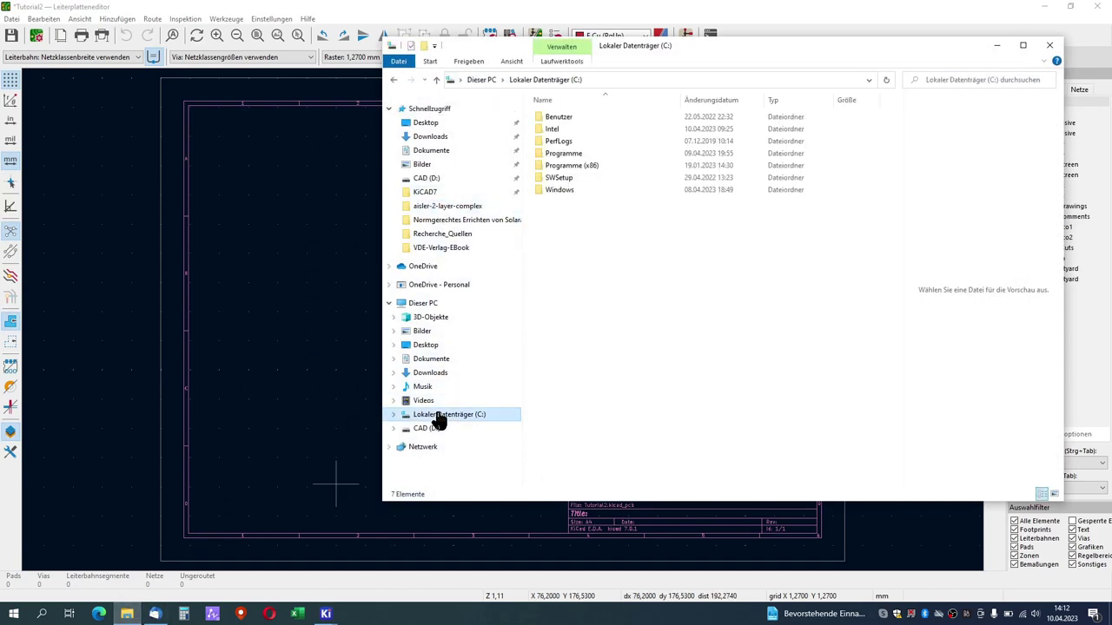
pyautogui.doubleClick(569, 153)
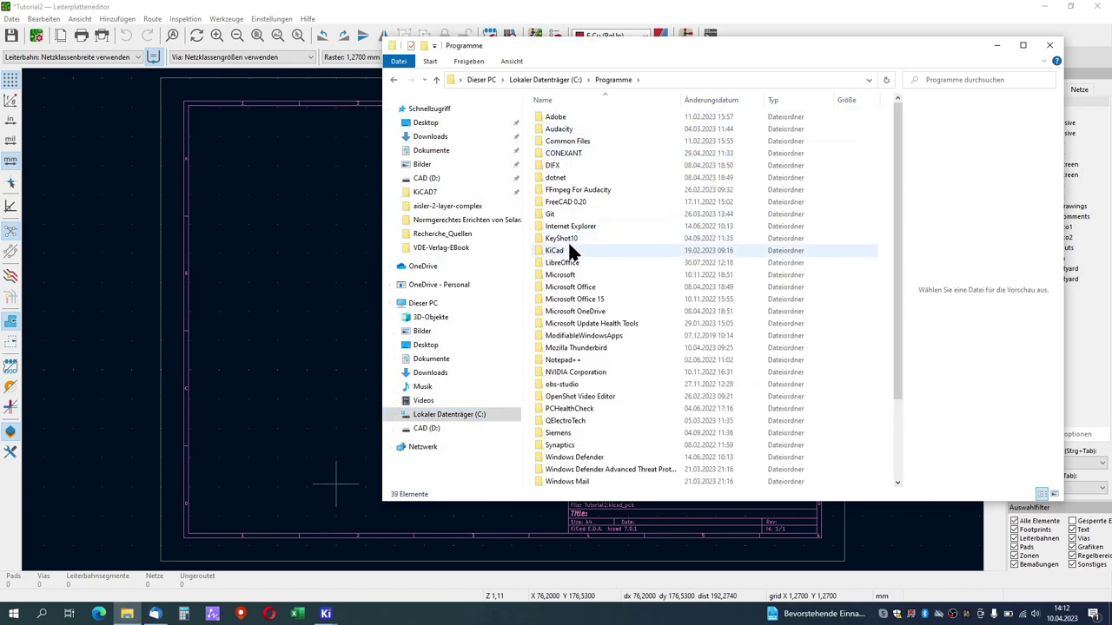
pyautogui.doubleClick(571, 250)
pyautogui.click(564, 130)
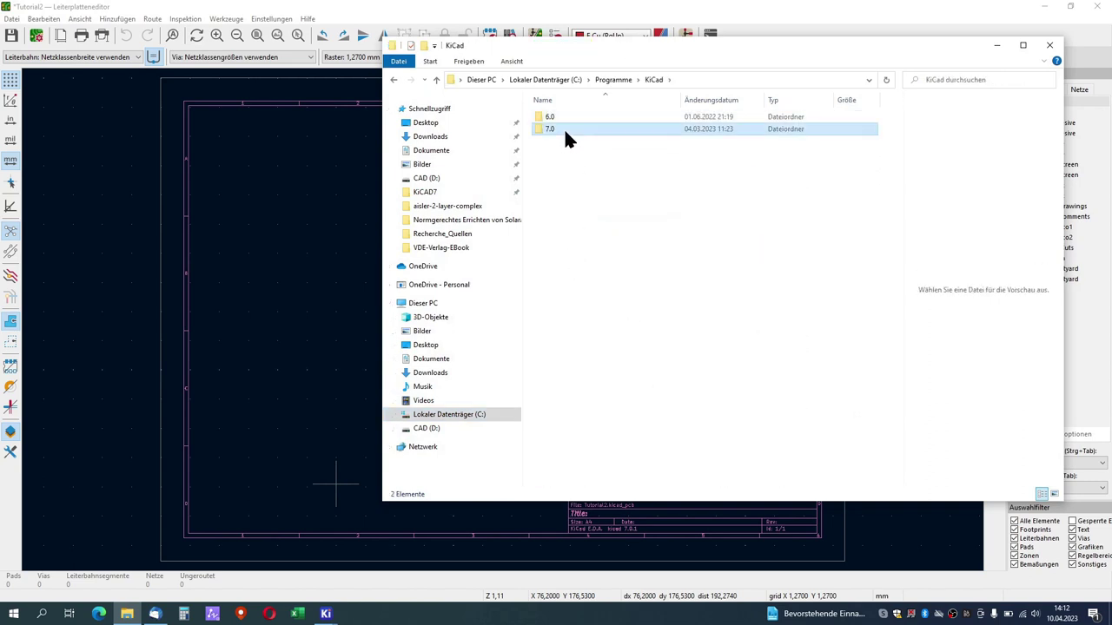
pyautogui.doubleClick(564, 130)
pyautogui.doubleClick(556, 153)
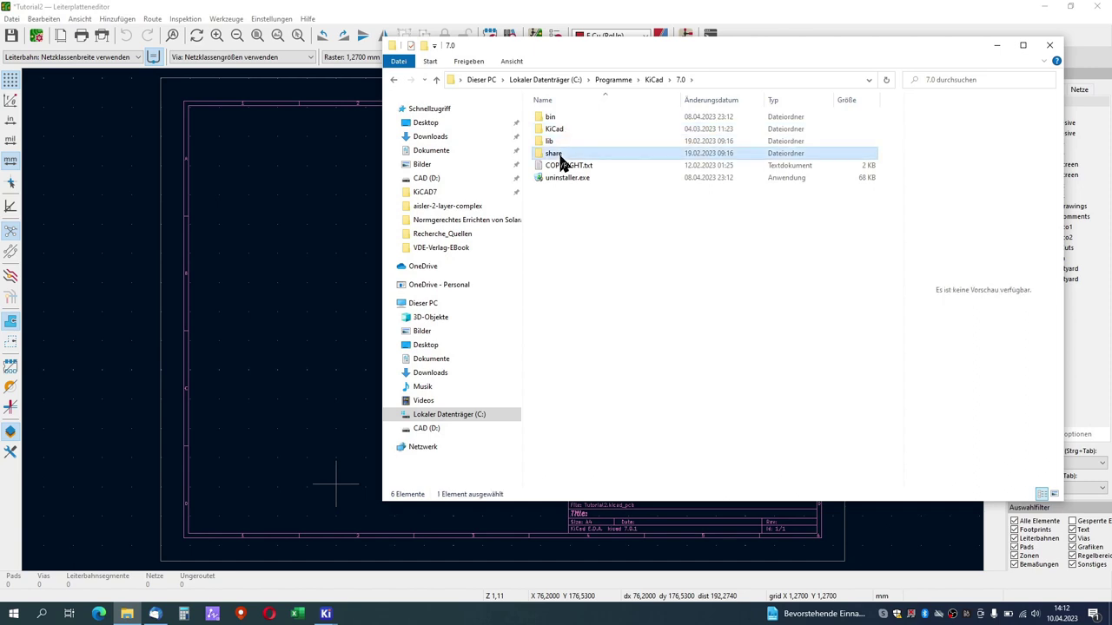
# Open the aisler-2-layer-complex folder inside kicad\template
pyautogui.click(560, 117)
pyautogui.doubleClick(560, 117)
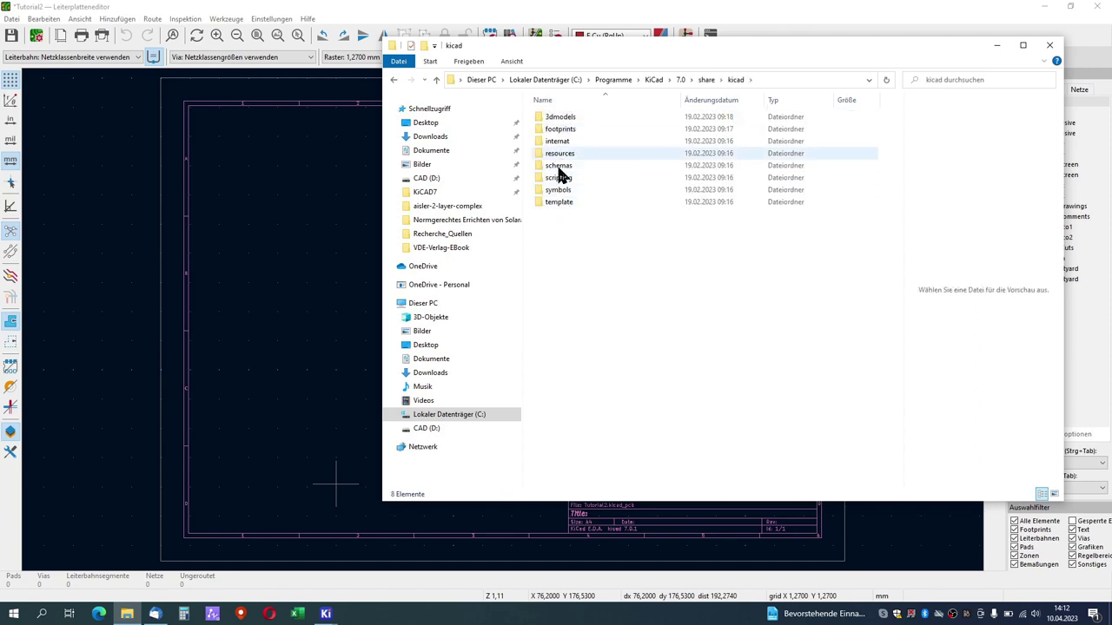
pyautogui.click(559, 202)
pyautogui.doubleClick(559, 203)
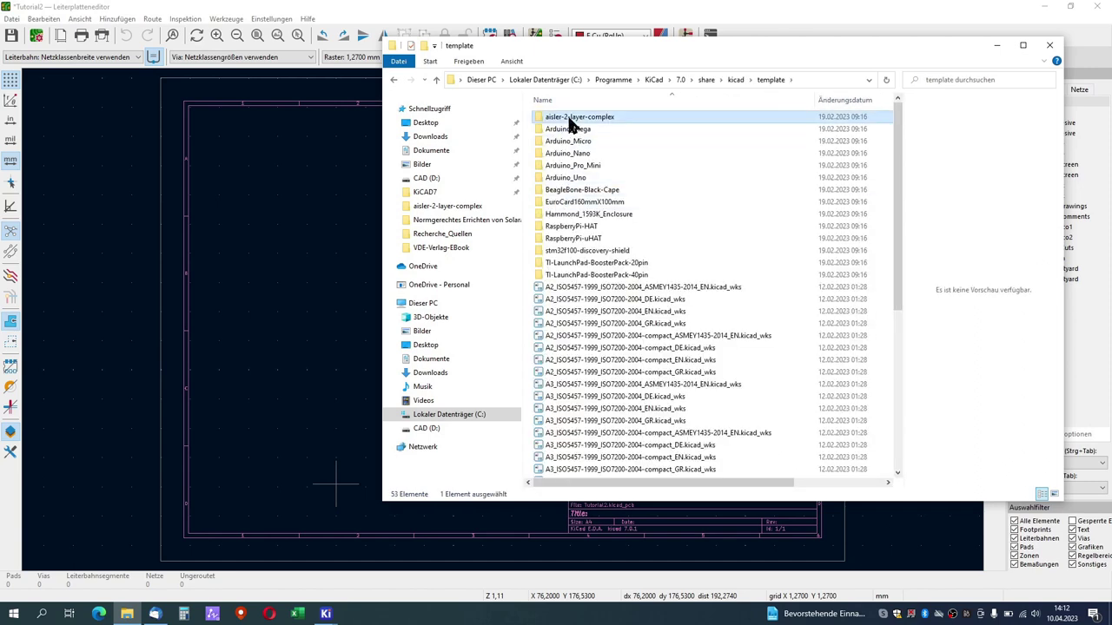
pyautogui.doubleClick(556, 116)
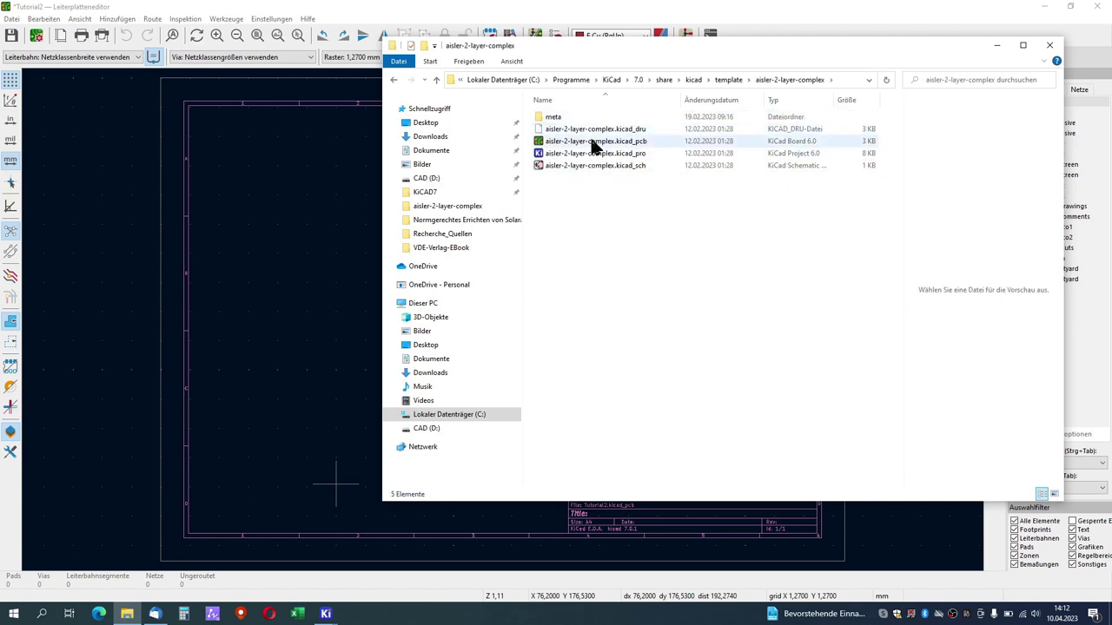
# Open the aisler-2-layer-complex.kicad_pro project in KiCad and display the custom rules in its board setup
pyautogui.doubleClick(539, 154)
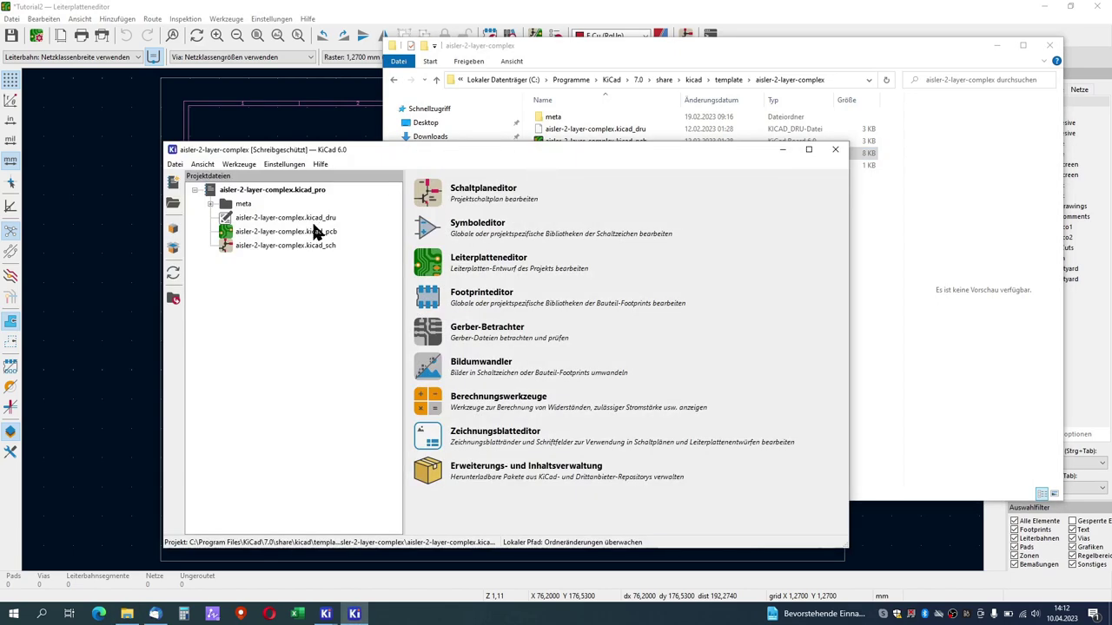
pyautogui.click(426, 263)
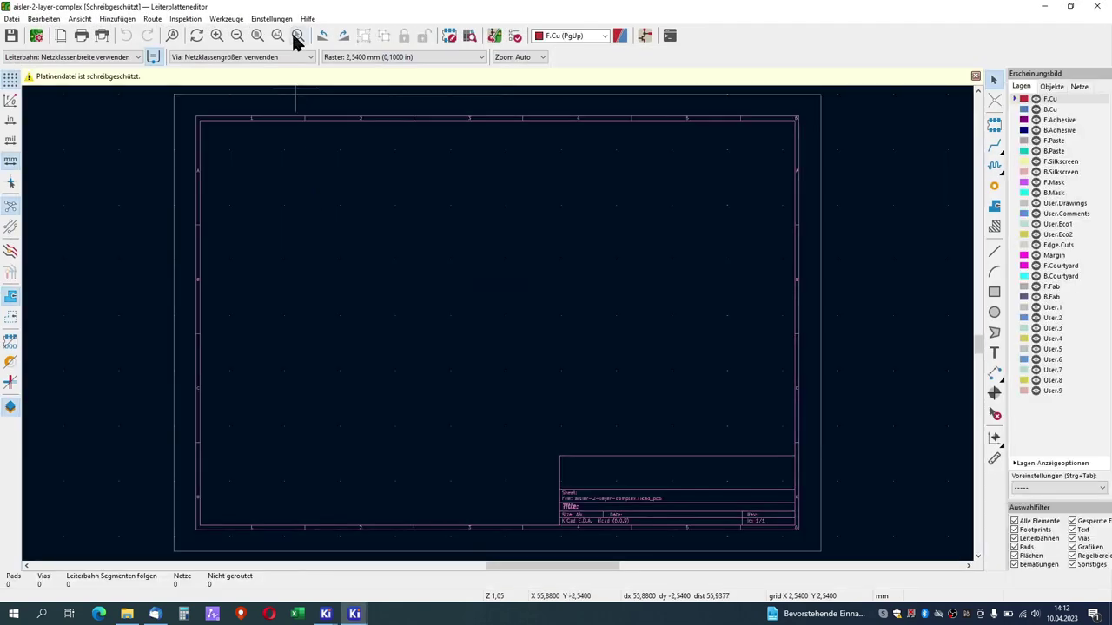
pyautogui.click(36, 36)
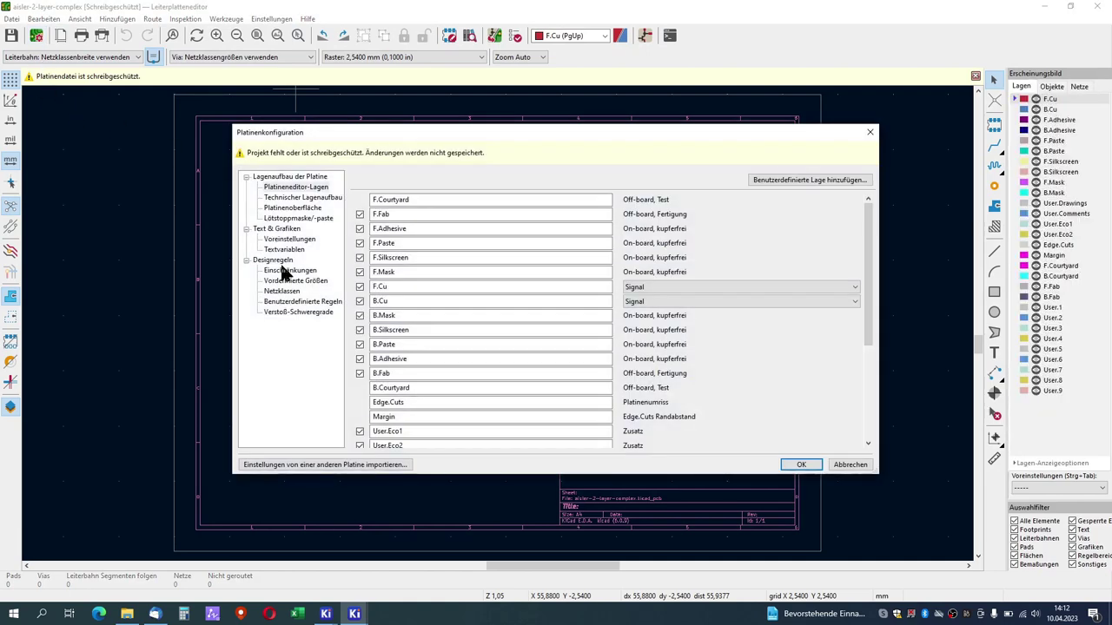
pyautogui.click(307, 303)
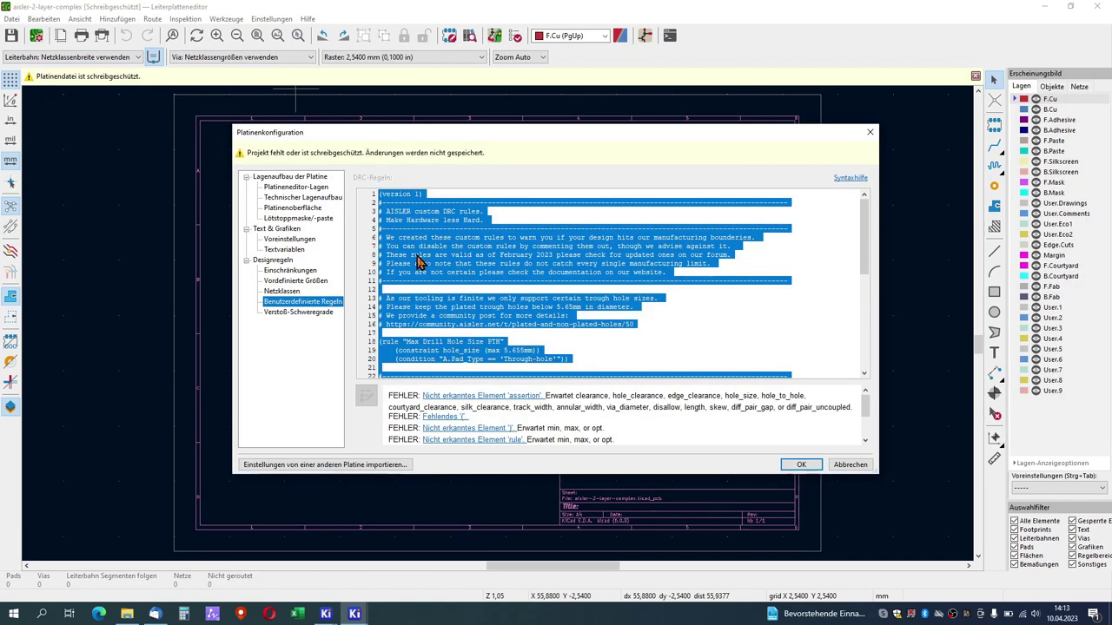
# Reposition and enlarge the board setup dialog and read through the AISLER custom DRC rules to the end
pyautogui.moveTo(539, 139); pyautogui.dragTo(373, 16)
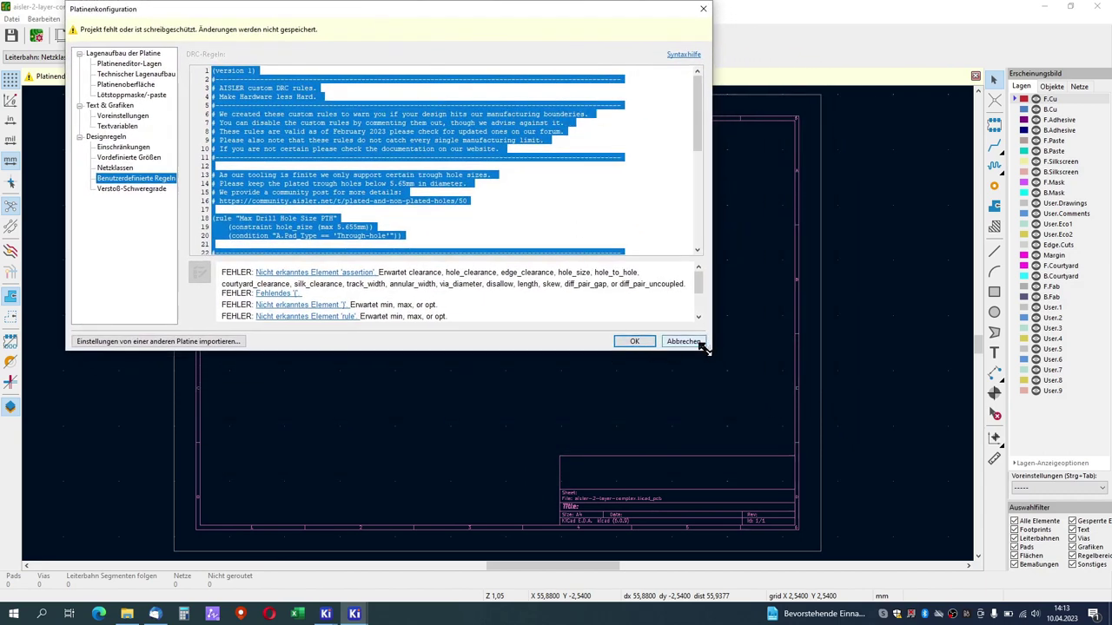
pyautogui.moveTo(710, 350); pyautogui.dragTo(883, 547)
pyautogui.click(649, 253)
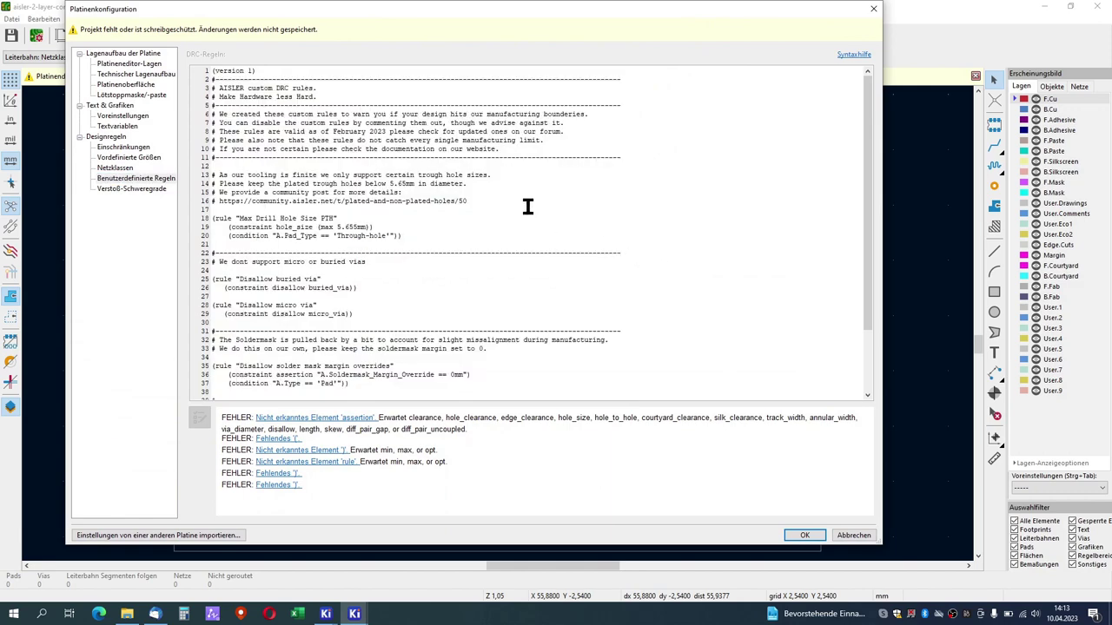
pyautogui.scroll(-3, 371, 284)
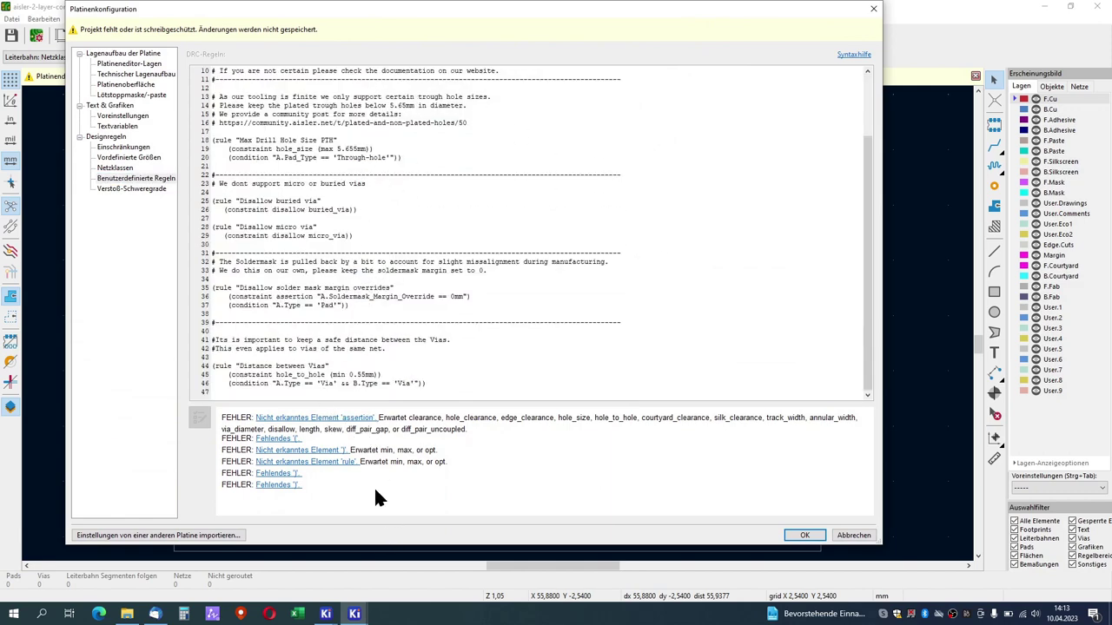
# Examine the syntax errors reported for the custom rules and the rule text they concern, and cancel the template's board setup
pyautogui.moveTo(376, 498); pyautogui.dragTo(226, 418)
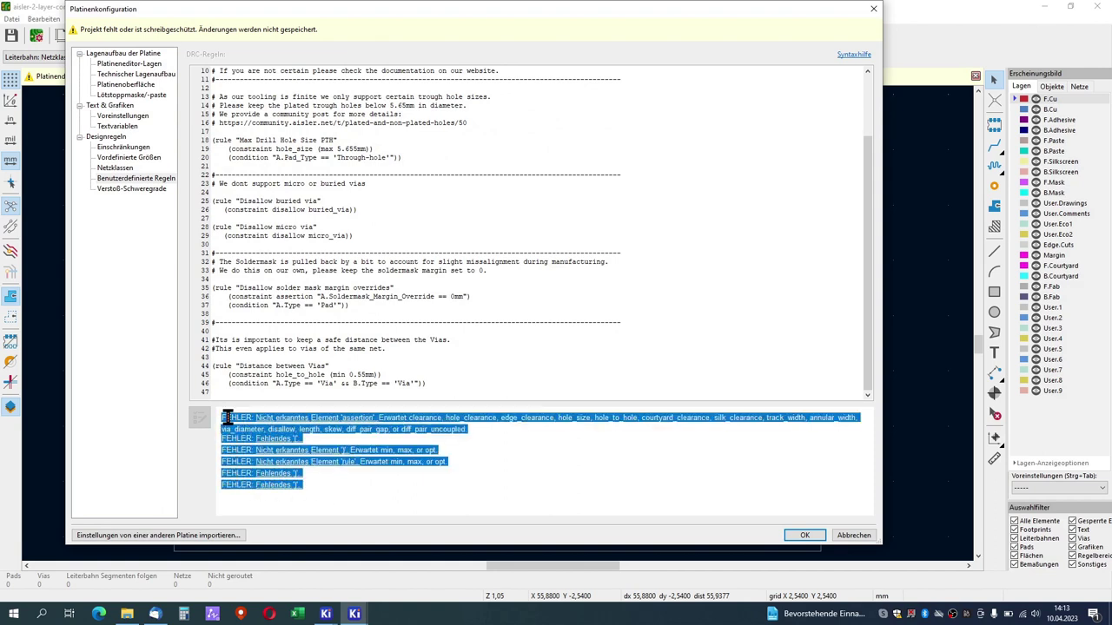
pyautogui.click(401, 494)
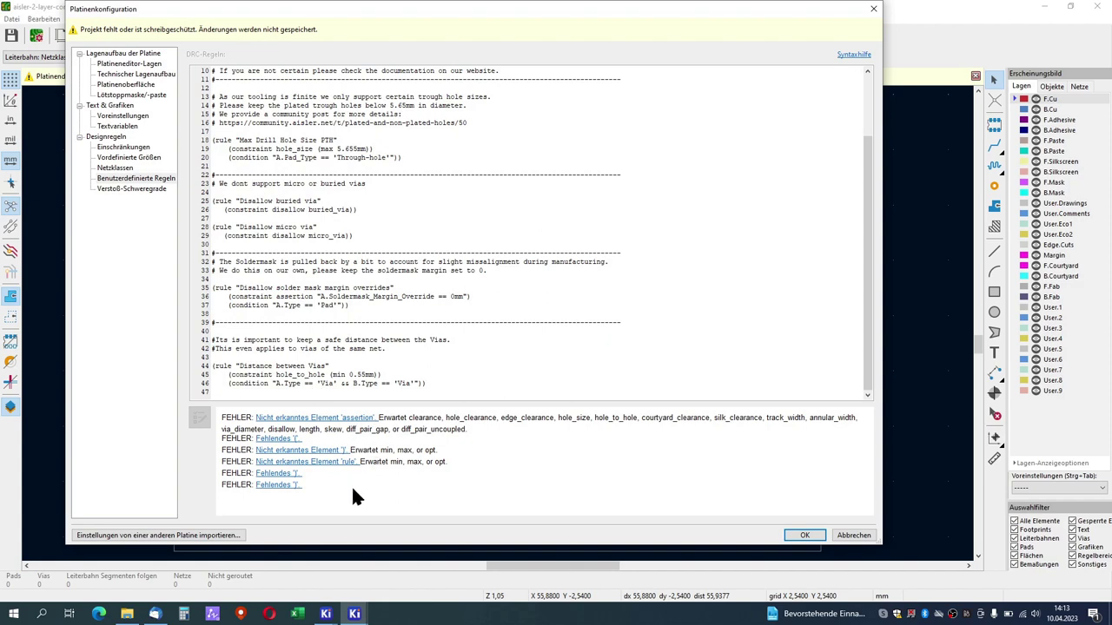
pyautogui.click(272, 461)
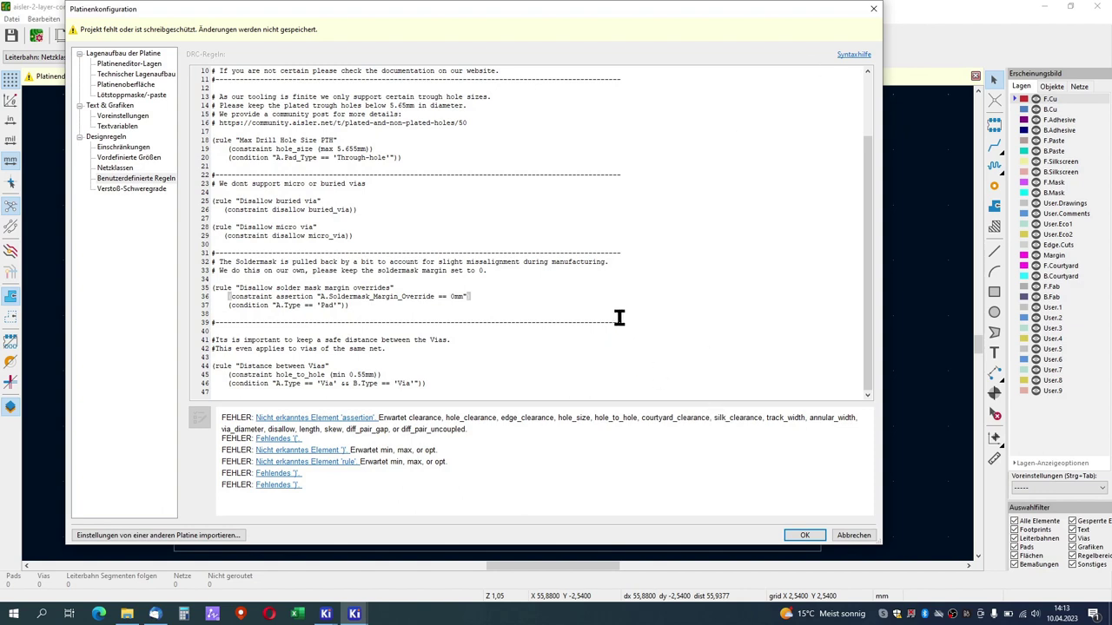
pyautogui.click(553, 287)
pyautogui.click(860, 536)
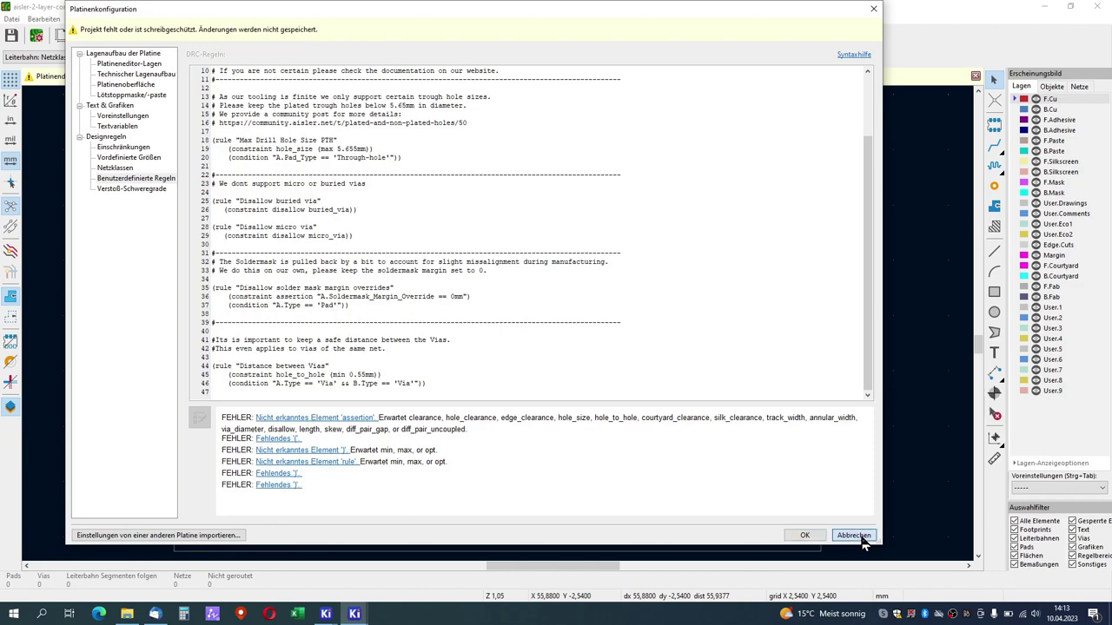